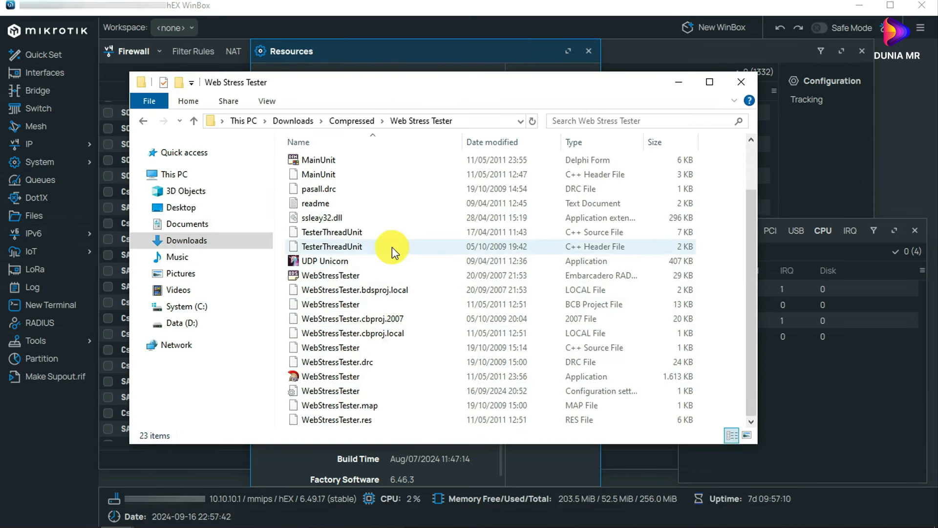
{"action": "scroll", "coordinate": [388, 243], "scroll_direction": "up", "scroll_amount": 2}
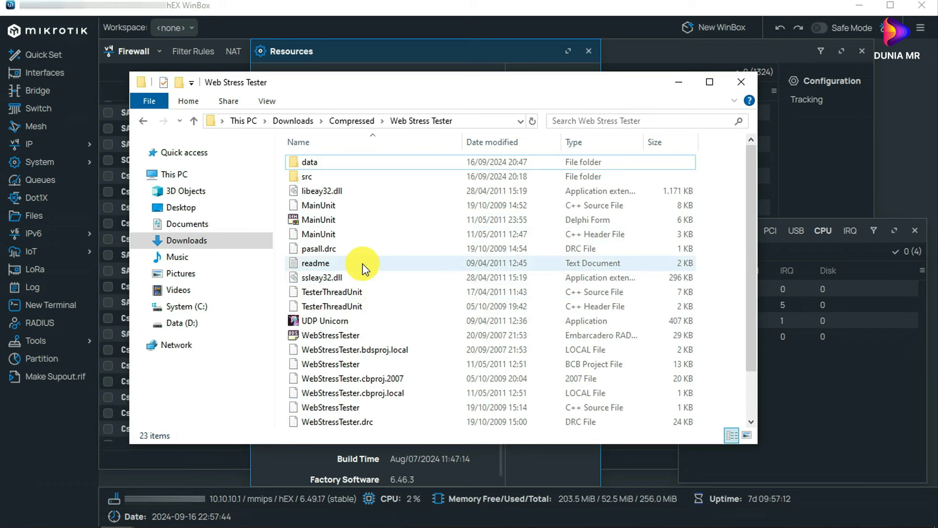
{"action": "scroll", "coordinate": [365, 268], "scroll_direction": "down", "scroll_amount": 2}
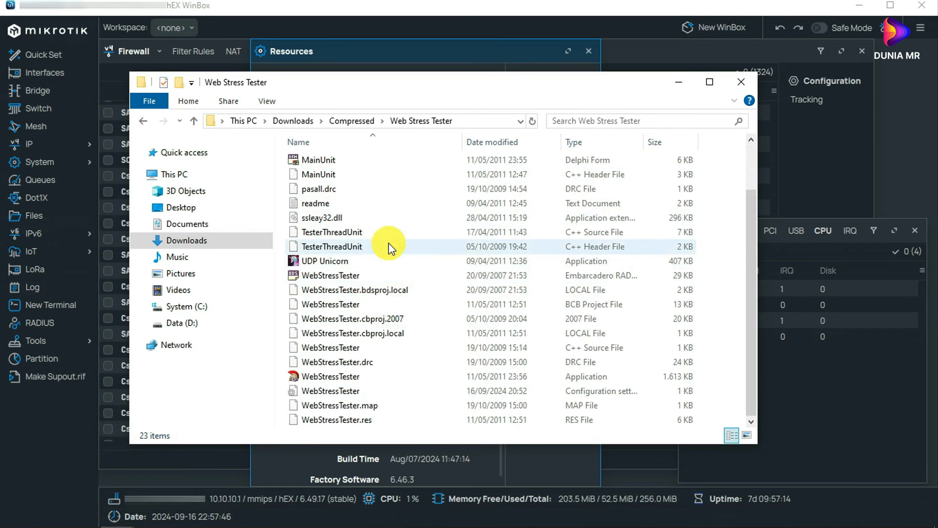
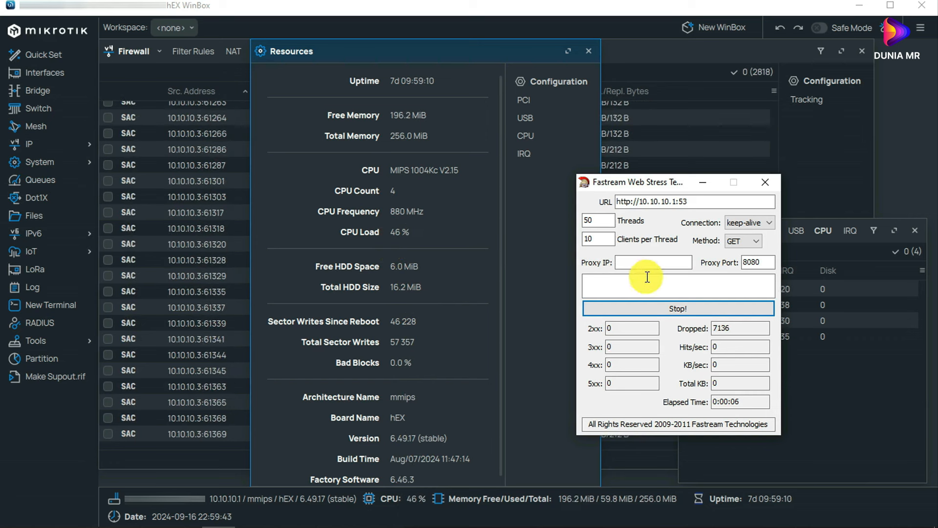
{"action": "left_click", "coordinate": [684, 311]}
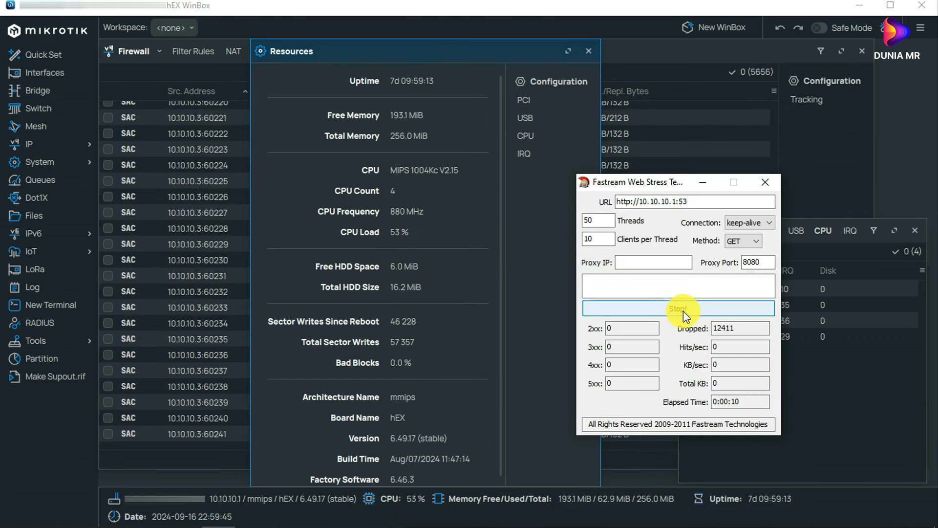
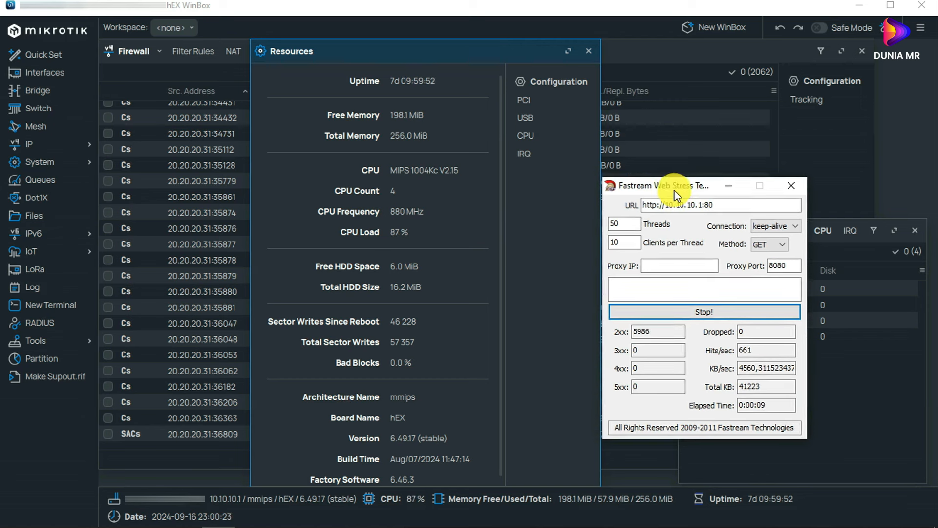
{"action": "left_click_drag", "start_coordinate": [645, 181], "coordinate": [580, 198]}
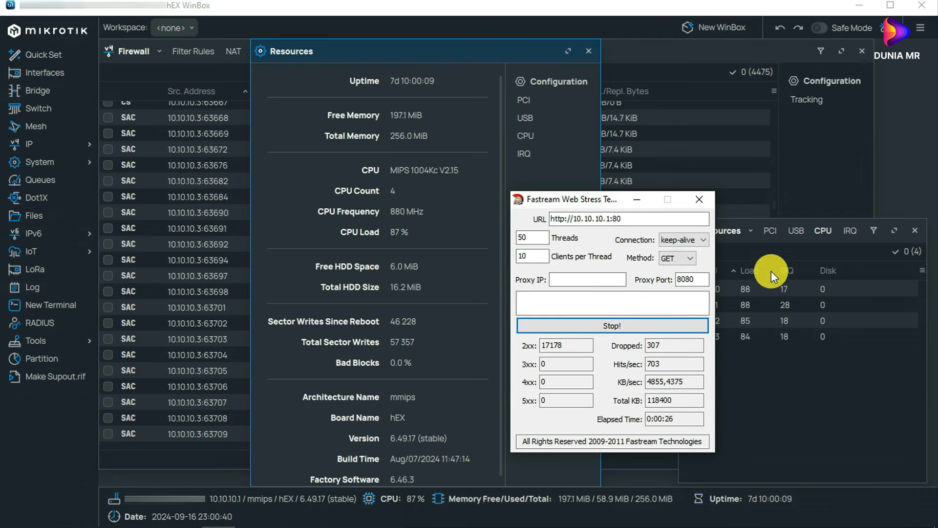
{"action": "left_click_drag", "start_coordinate": [612, 205], "coordinate": [600, 204]}
{"action": "left_click", "coordinate": [607, 323]}
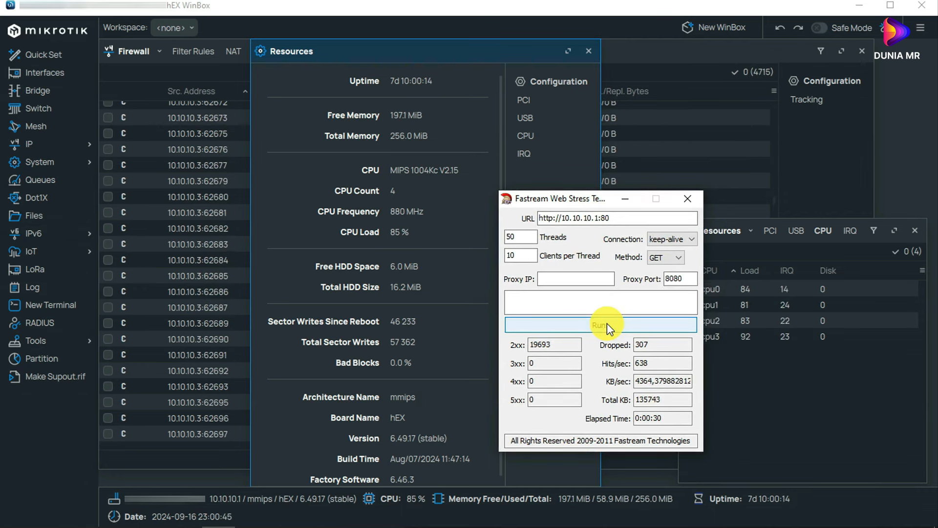
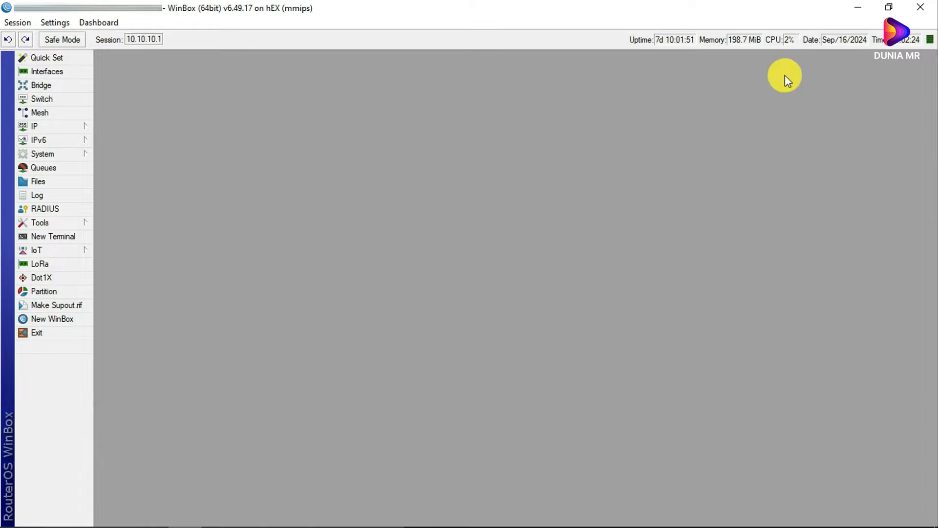
Open the router's IP Service List and system Resources windows and arrange them along the workspace's far side
{"action": "left_click", "coordinate": [63, 129]}
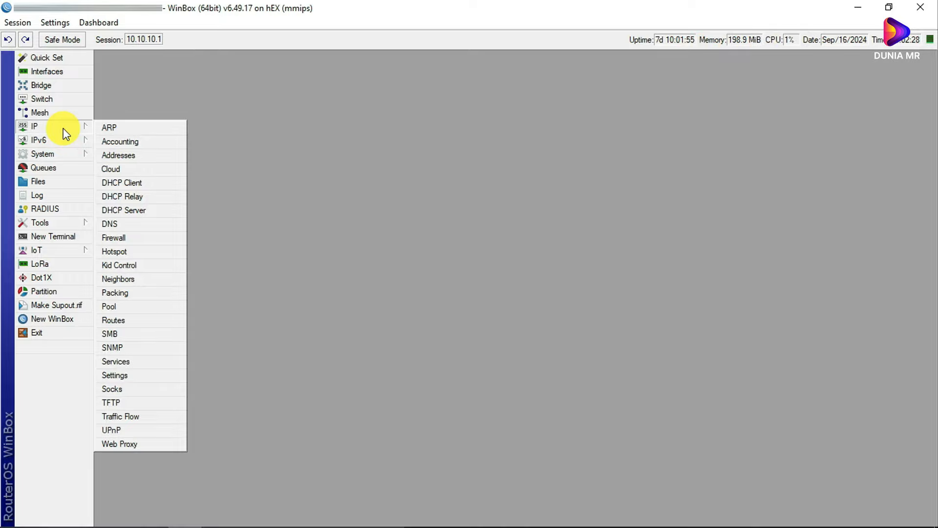
{"action": "left_click", "coordinate": [116, 361]}
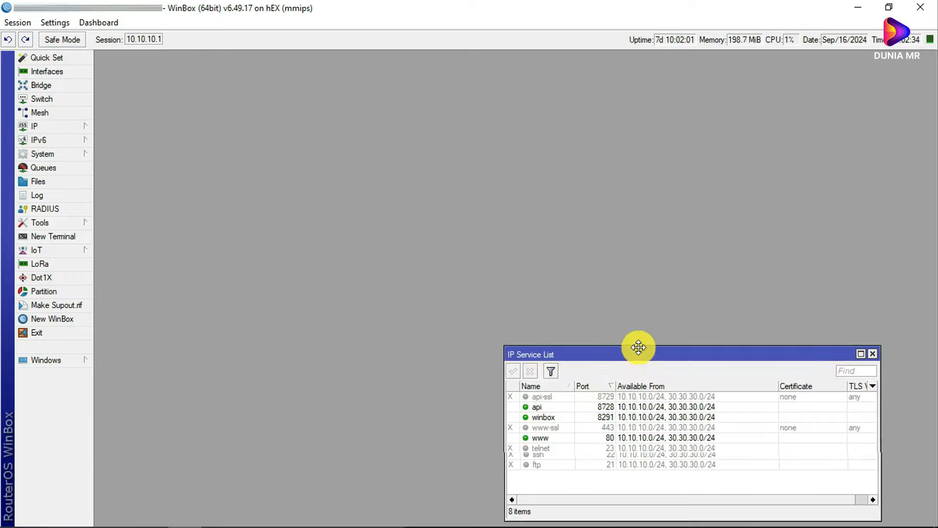
{"action": "left_click_drag", "start_coordinate": [637, 345], "coordinate": [660, 295]}
{"action": "left_click", "coordinate": [56, 129]}
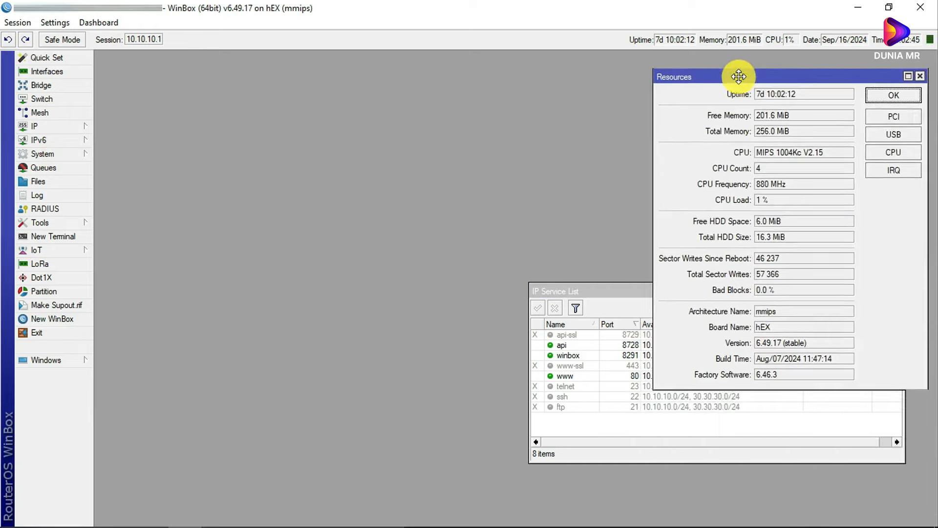
{"action": "left_click_drag", "start_coordinate": [739, 76], "coordinate": [739, 65]}
{"action": "left_click_drag", "start_coordinate": [618, 291], "coordinate": [640, 283]}
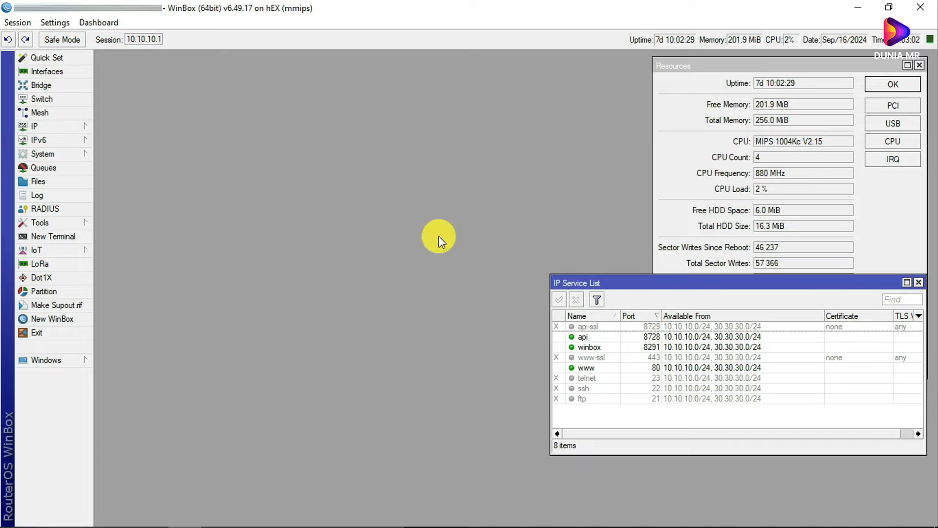
Open the firewall's Raw rules and make the Firewall window taller
{"action": "left_click", "coordinate": [45, 131]}
{"action": "left_click", "coordinate": [160, 235]}
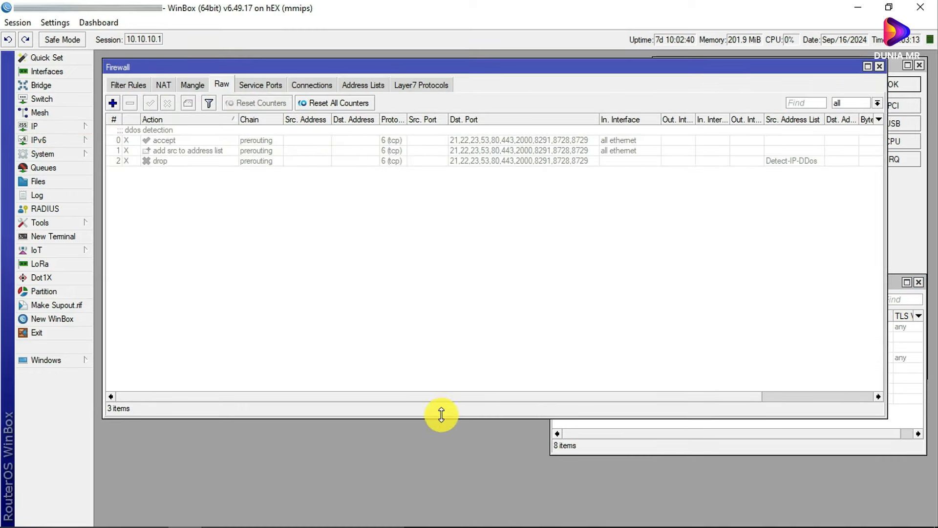
{"action": "left_click_drag", "start_coordinate": [435, 417], "coordinate": [440, 450]}
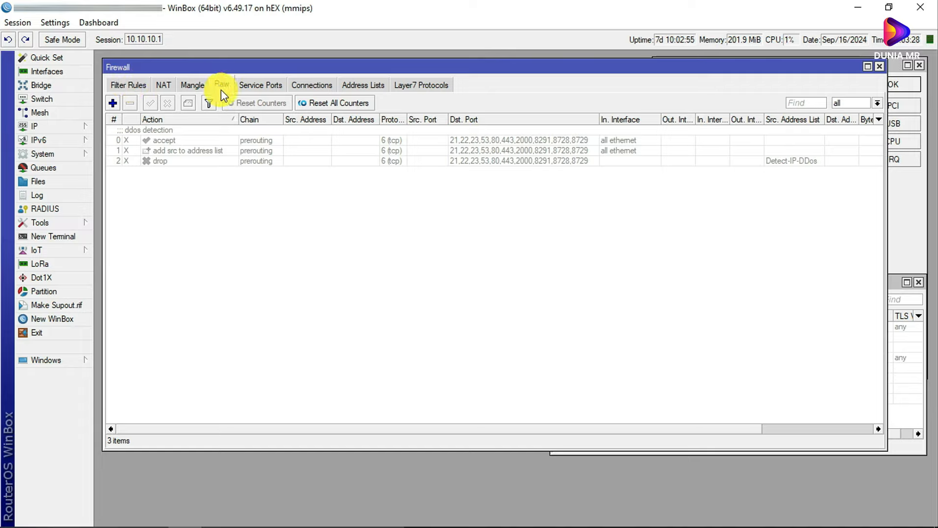
{"action": "left_click", "coordinate": [41, 126]}
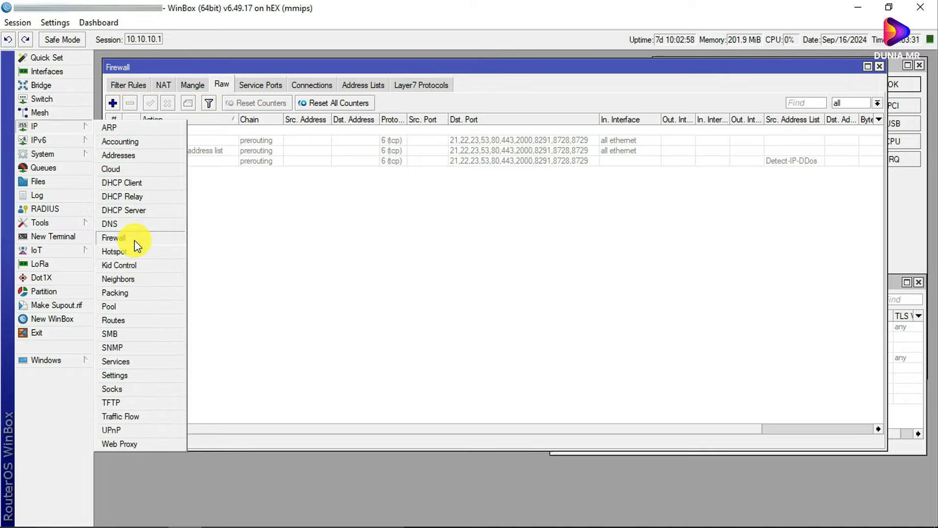
{"action": "left_click", "coordinate": [221, 84]}
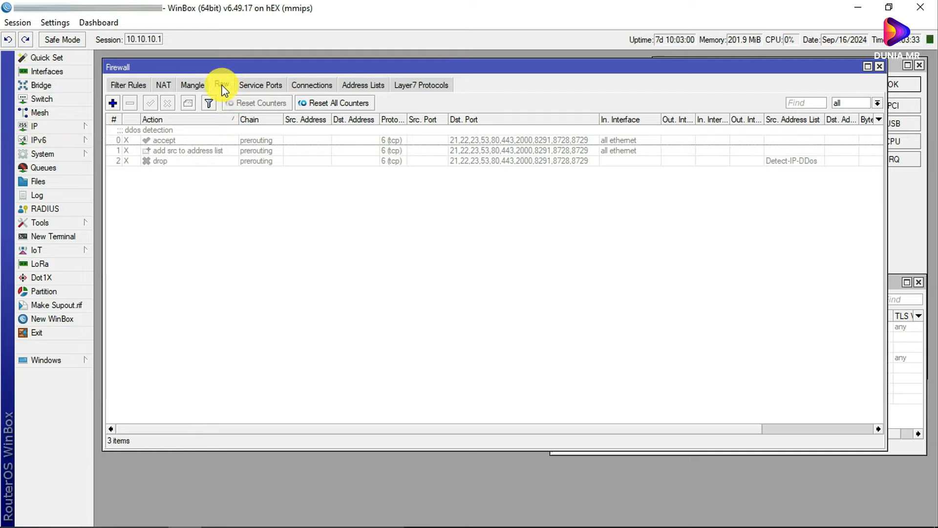
{"action": "left_click", "coordinate": [113, 101]}
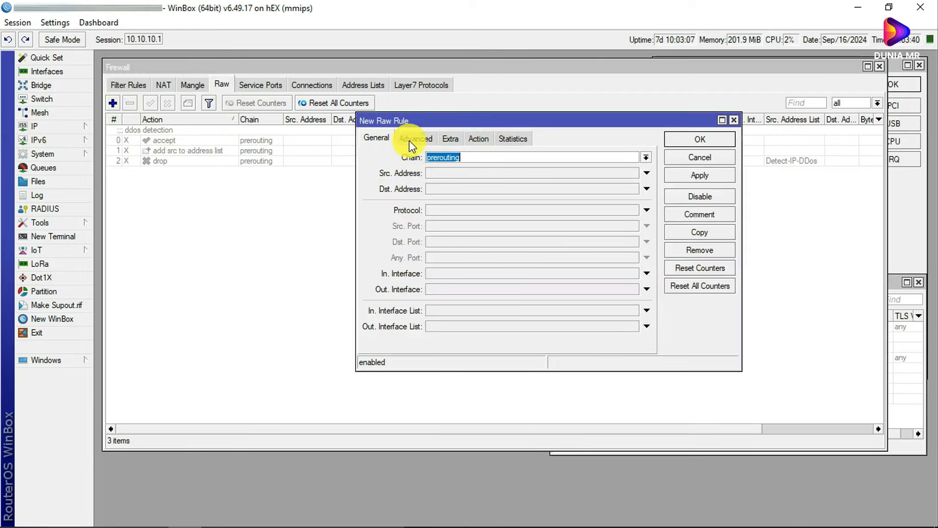
{"action": "left_click", "coordinate": [734, 120]}
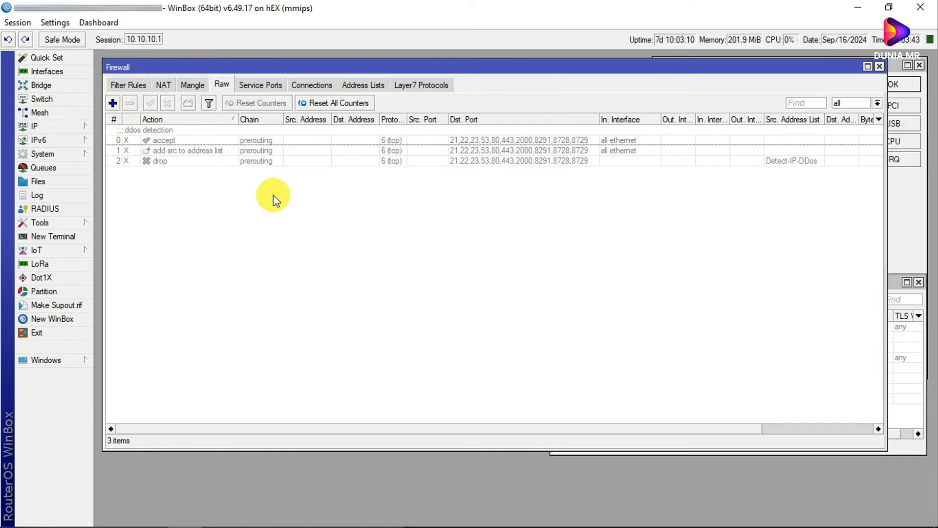
{"action": "left_click", "coordinate": [263, 141]}
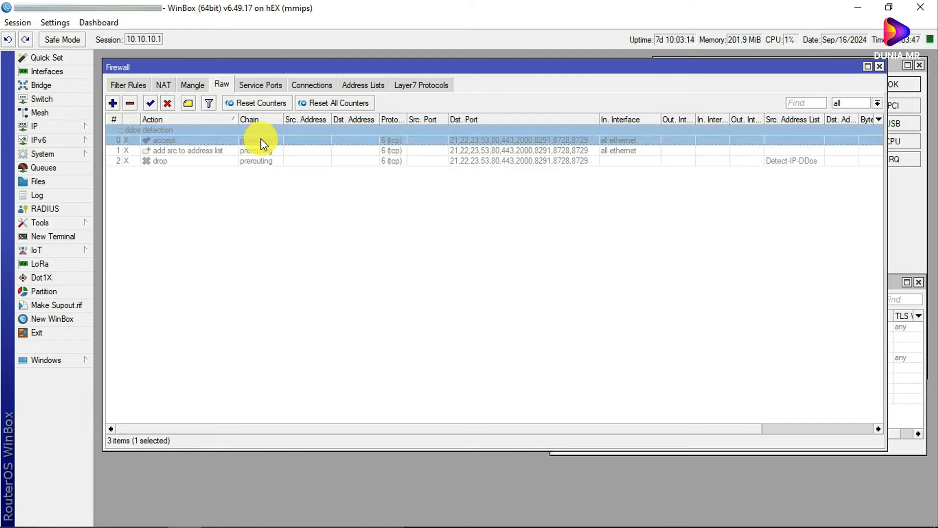
{"action": "double_click", "coordinate": [203, 139]}
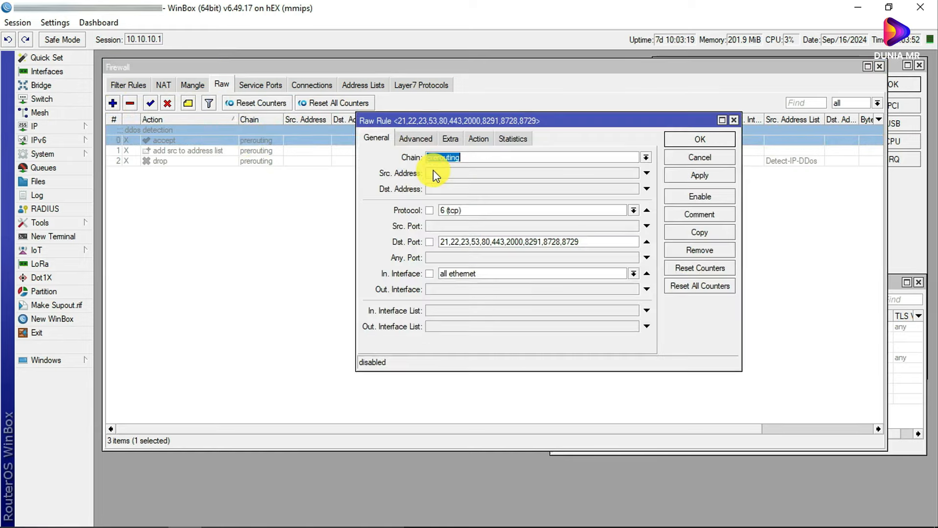
{"action": "left_click", "coordinate": [733, 120]}
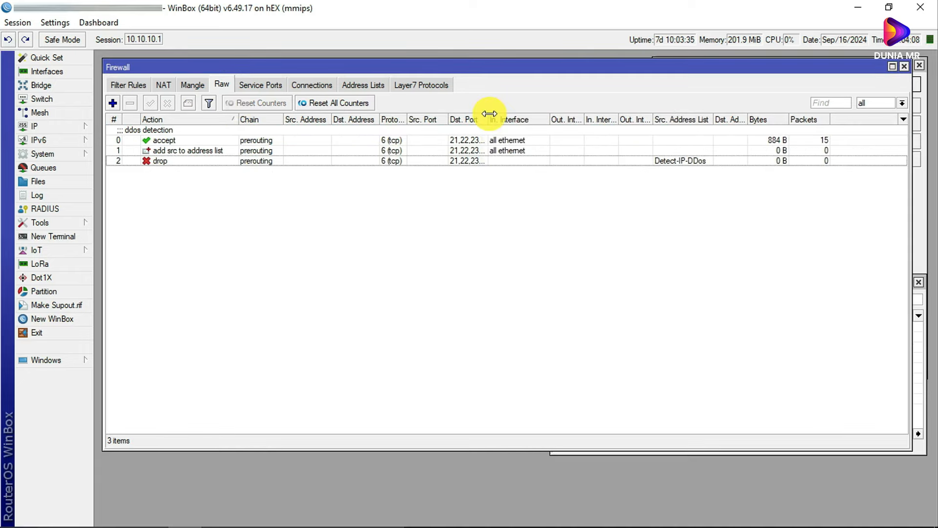
Widen the Dst. Port column, open the accept raw rule under ddos detection and move its window lower
{"action": "left_click_drag", "start_coordinate": [489, 114], "coordinate": [543, 112]}
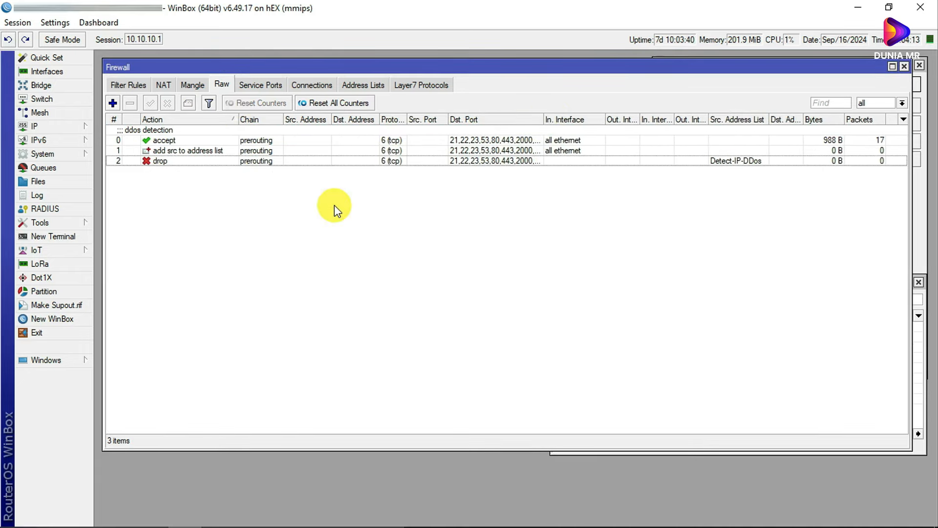
{"action": "left_click", "coordinate": [230, 139]}
{"action": "left_click", "coordinate": [112, 103]}
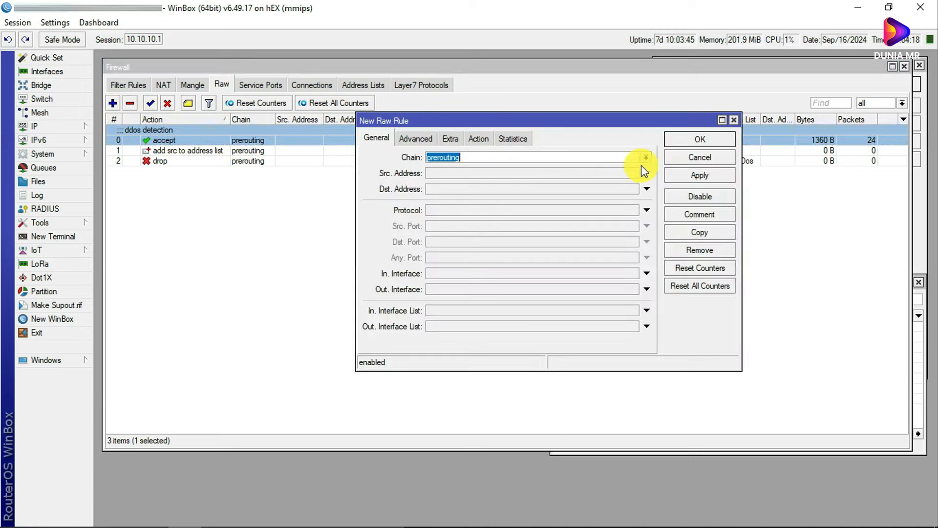
{"action": "left_click", "coordinate": [722, 119]}
{"action": "double_click", "coordinate": [247, 142]}
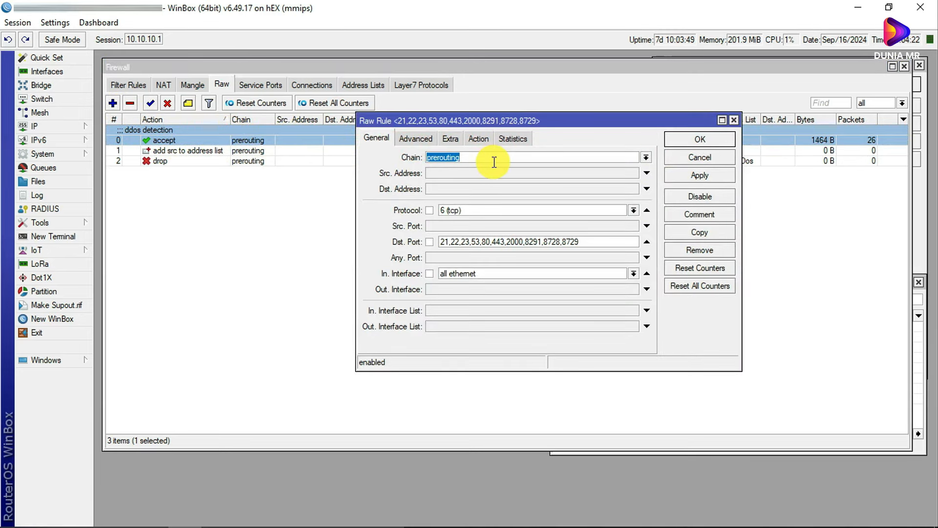
{"action": "left_click_drag", "start_coordinate": [547, 120], "coordinate": [518, 141]}
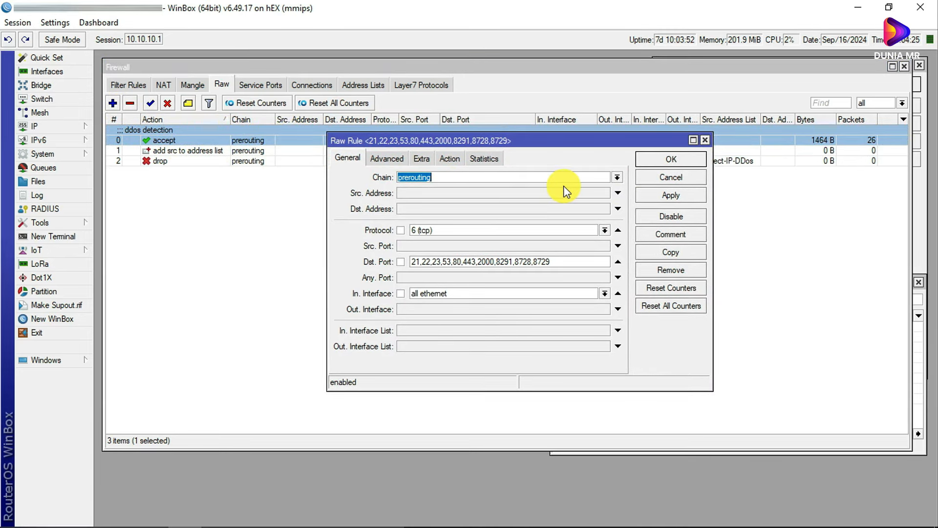
Examine the accept rule's protocol and destination ports, comparing the ports with those in the IP Service List
{"action": "left_click", "coordinate": [462, 231]}
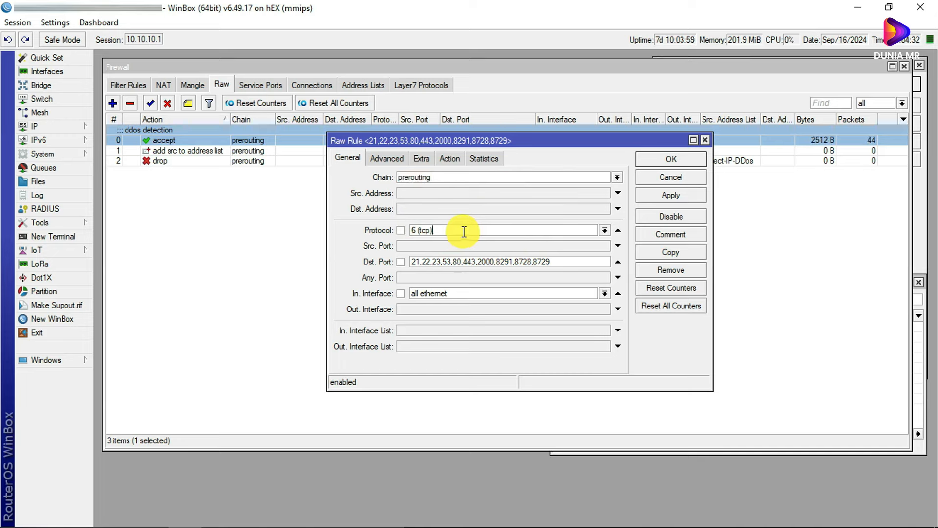
{"action": "left_click_drag", "start_coordinate": [570, 262], "coordinate": [421, 262]}
{"action": "left_click", "coordinate": [561, 262]}
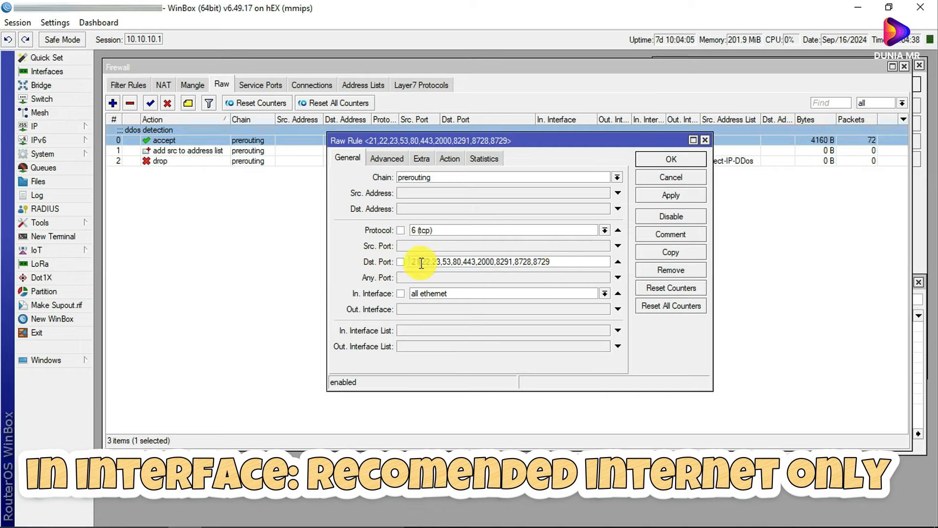
{"action": "left_click", "coordinate": [556, 263]}
{"action": "left_click_drag", "start_coordinate": [432, 262], "coordinate": [445, 259]}
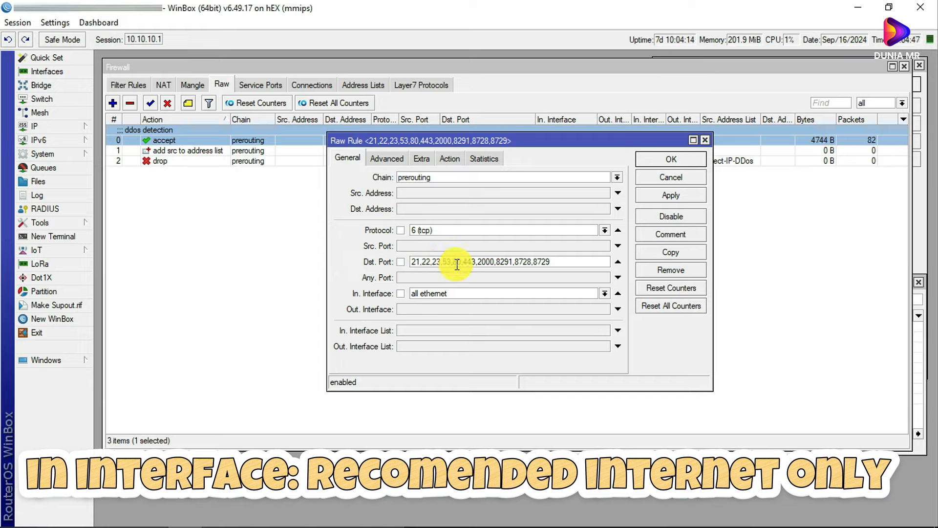
{"action": "left_click", "coordinate": [461, 264]}
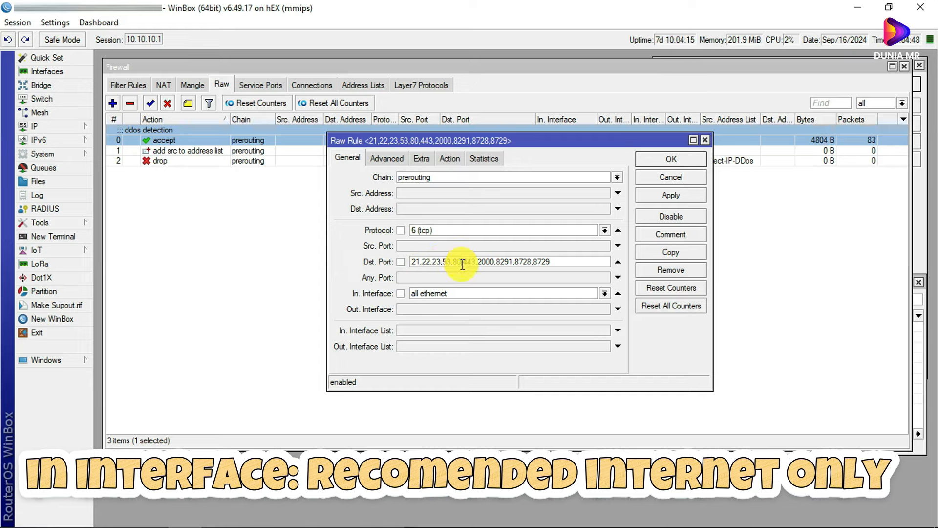
{"action": "left_click", "coordinate": [496, 264]}
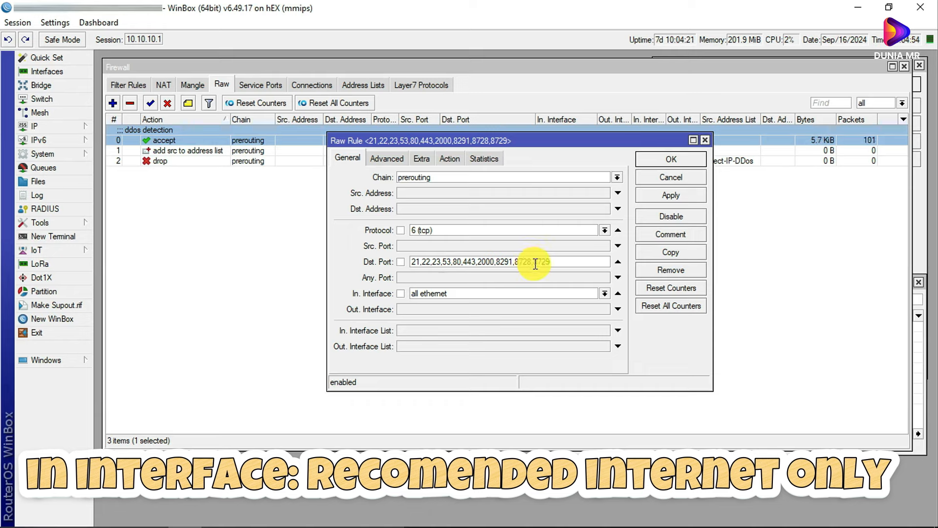
{"action": "left_click_drag", "start_coordinate": [560, 263], "coordinate": [398, 262]}
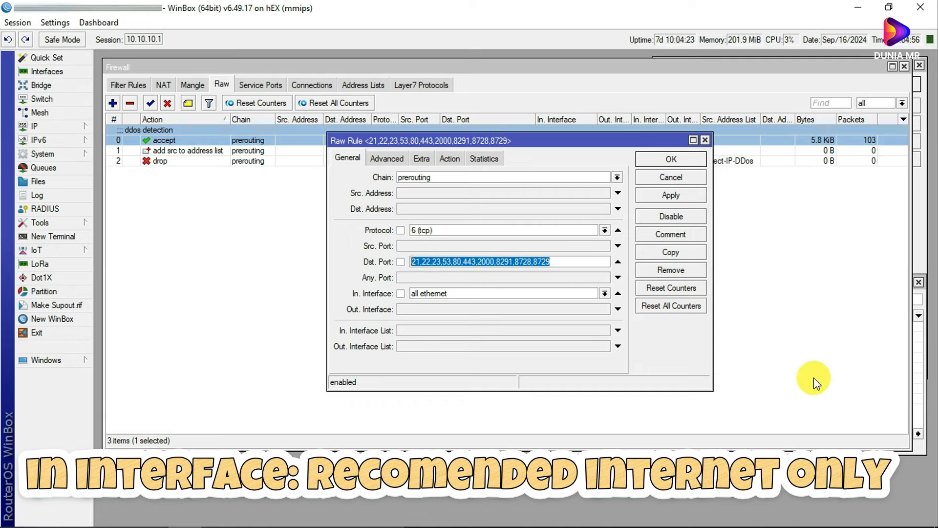
{"action": "left_click", "coordinate": [915, 377]}
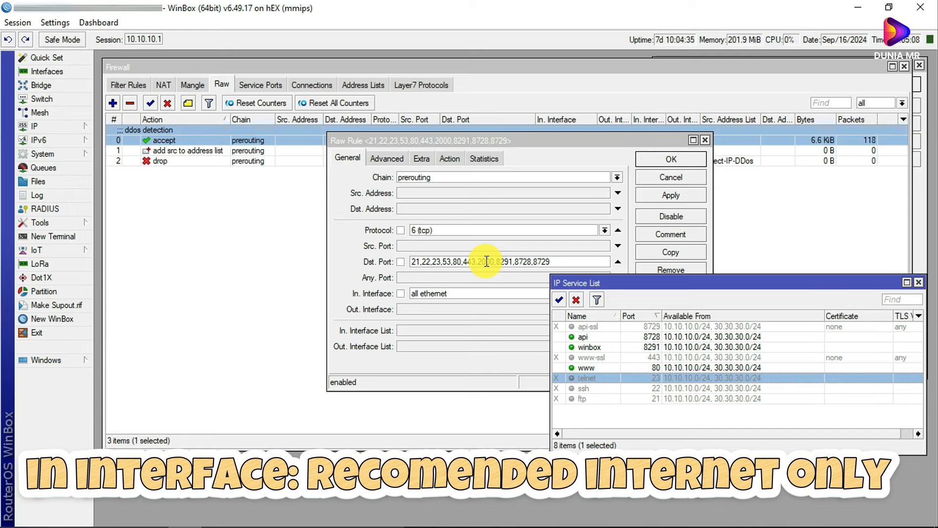
{"action": "left_click", "coordinate": [576, 263]}
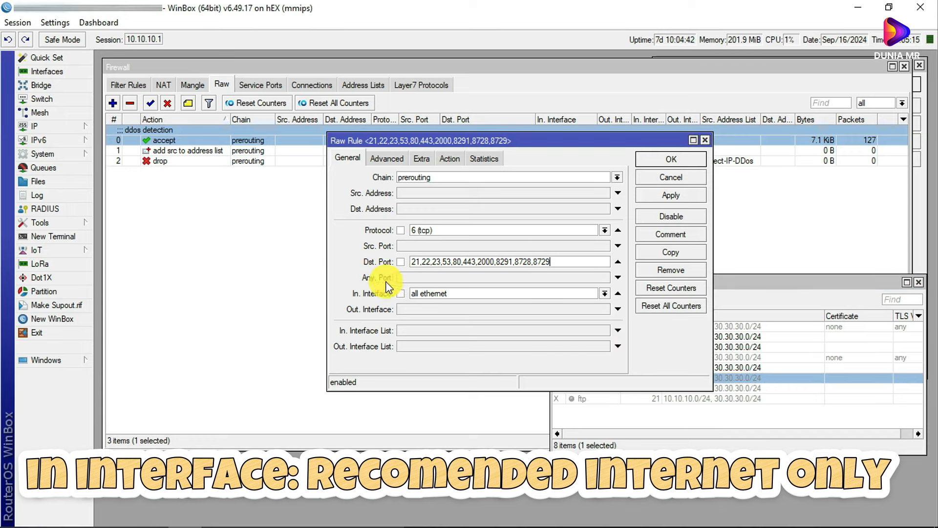
Examine the accept rule's incoming interface choices, keeping all ethernet, and recheck its chain, protocol and destination ports
{"action": "left_click", "coordinate": [597, 297]}
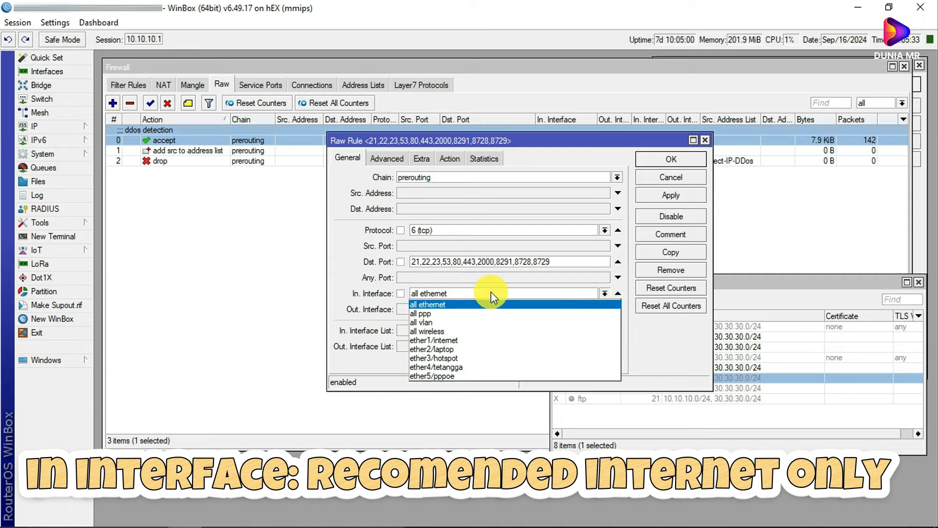
{"action": "left_click", "coordinate": [482, 304]}
{"action": "left_click", "coordinate": [474, 292]}
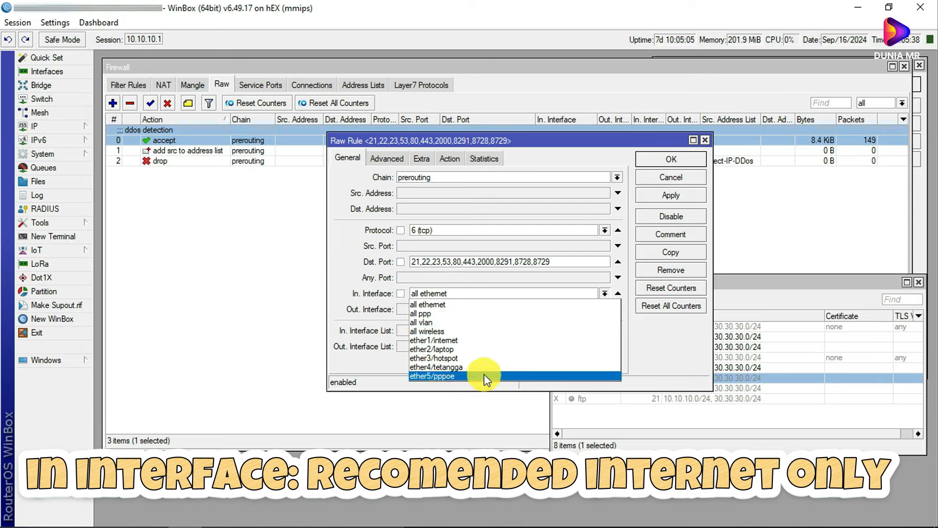
{"action": "left_click", "coordinate": [461, 303]}
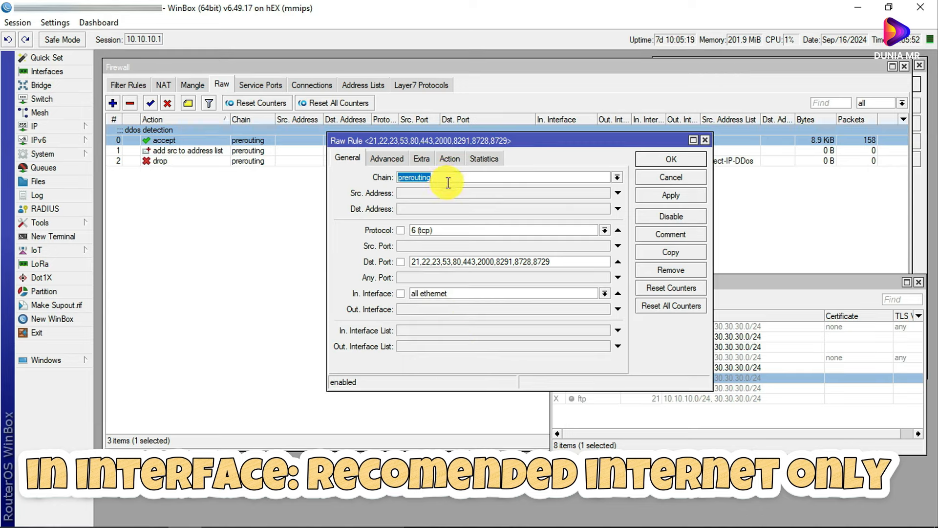
{"action": "left_click", "coordinate": [451, 234]}
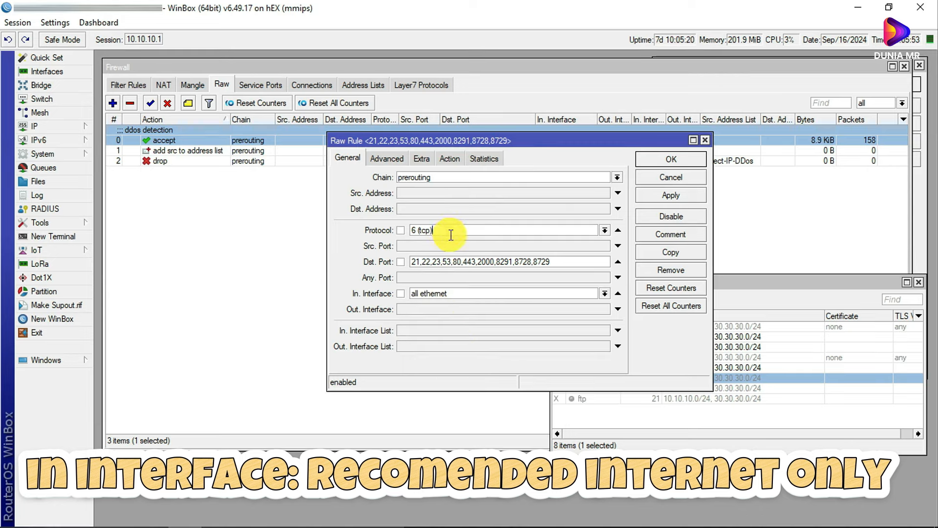
{"action": "double_click", "coordinate": [565, 262]}
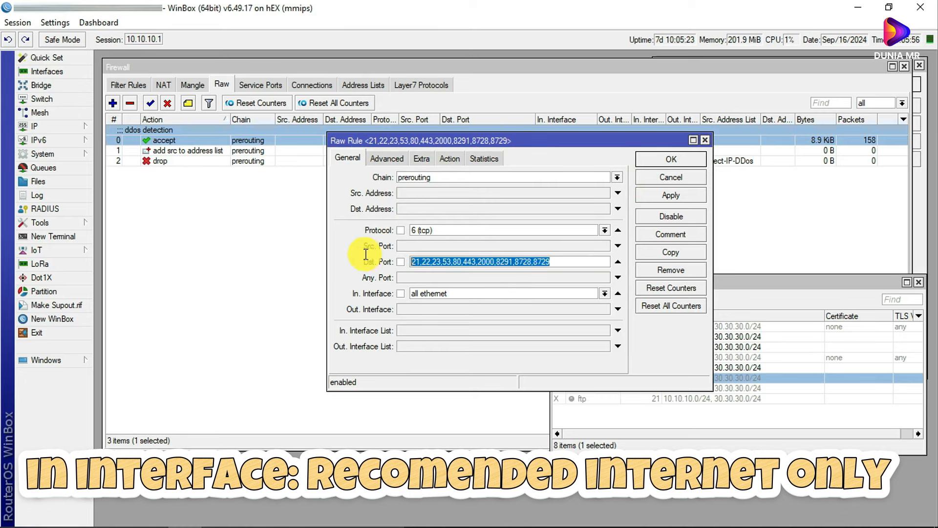
{"action": "left_click", "coordinate": [566, 262]}
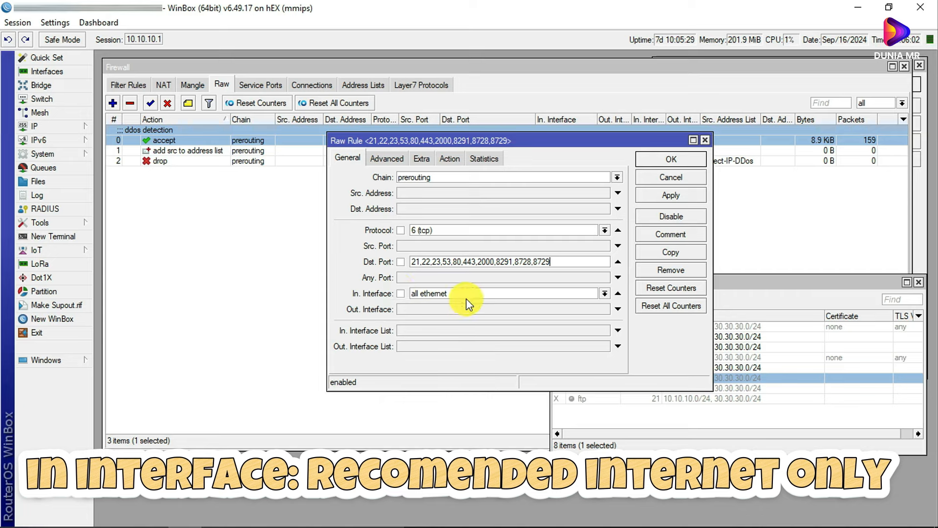
Examine the accept rule's TCP Flags options in the advanced settings, keeping syn selected
{"action": "left_click", "coordinate": [382, 162]}
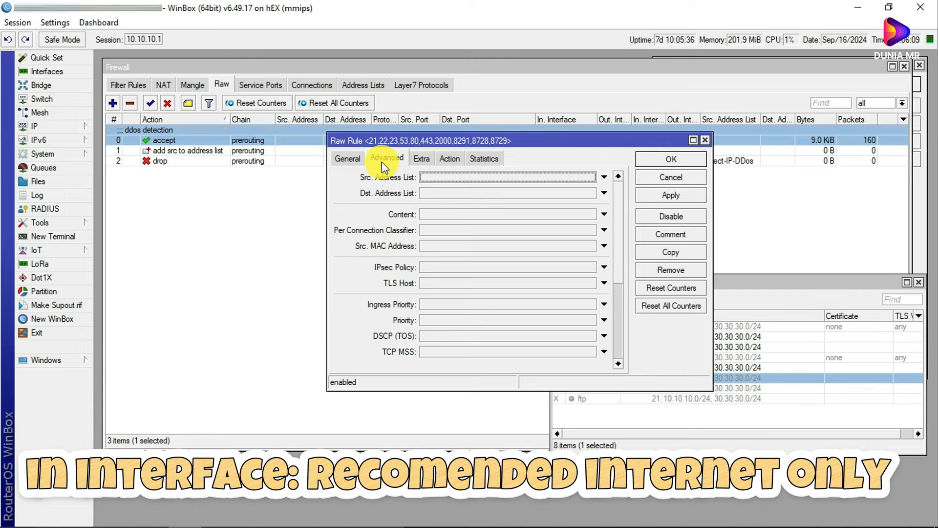
{"action": "left_click_drag", "start_coordinate": [618, 194], "coordinate": [473, 260]}
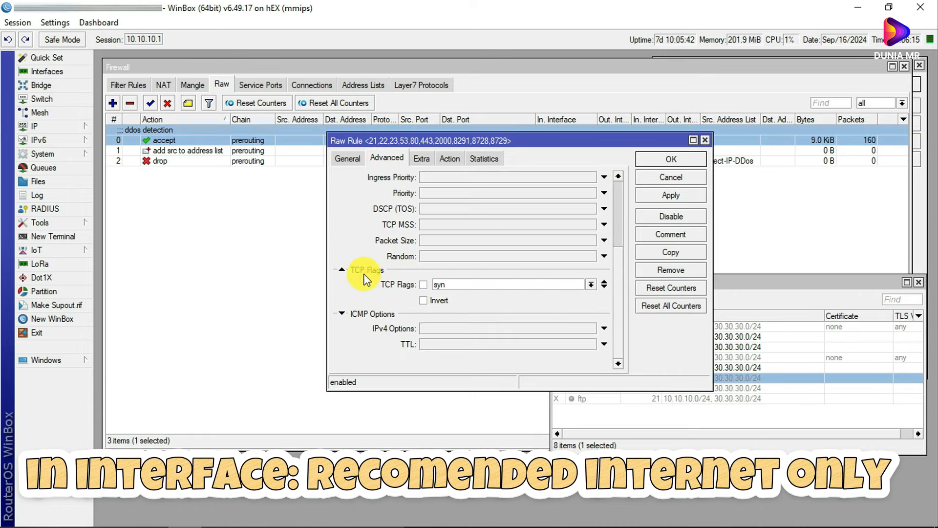
{"action": "left_click", "coordinate": [579, 288]}
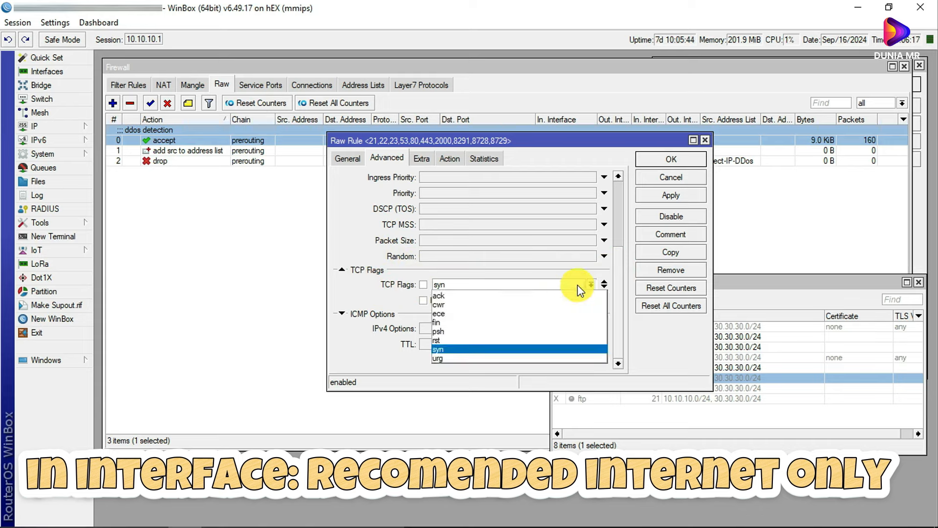
{"action": "left_click", "coordinate": [441, 350]}
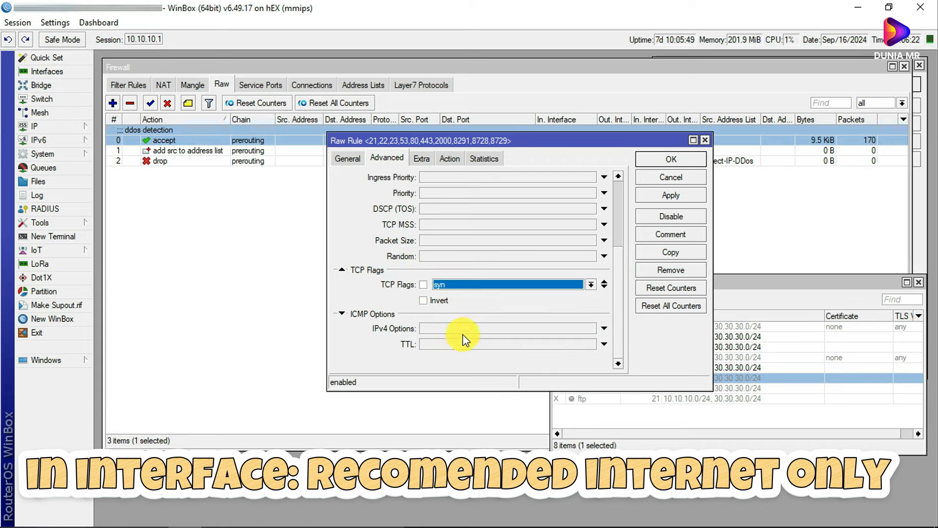
{"action": "scroll", "coordinate": [454, 332], "scroll_direction": "up", "scroll_amount": 1}
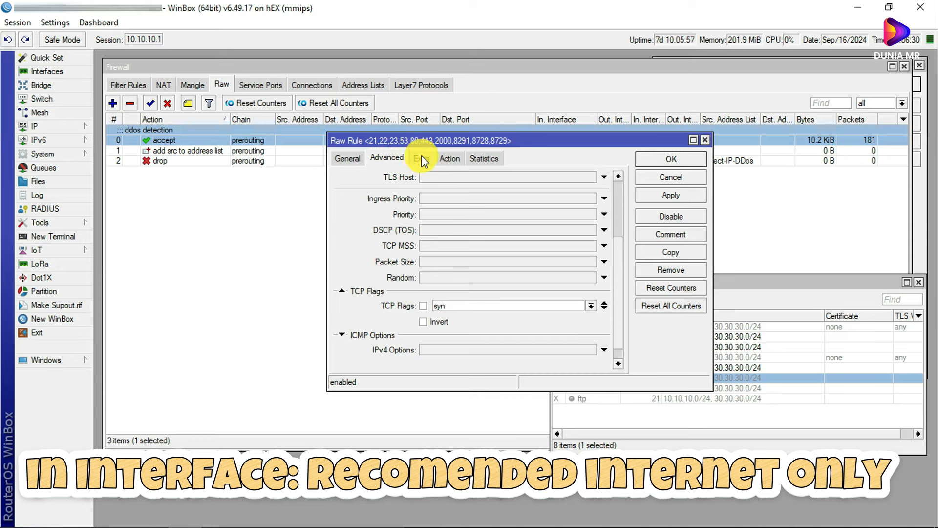
Set the accept rule's limit rate to 6000 per second and move its window lower
{"action": "left_click", "coordinate": [421, 159]}
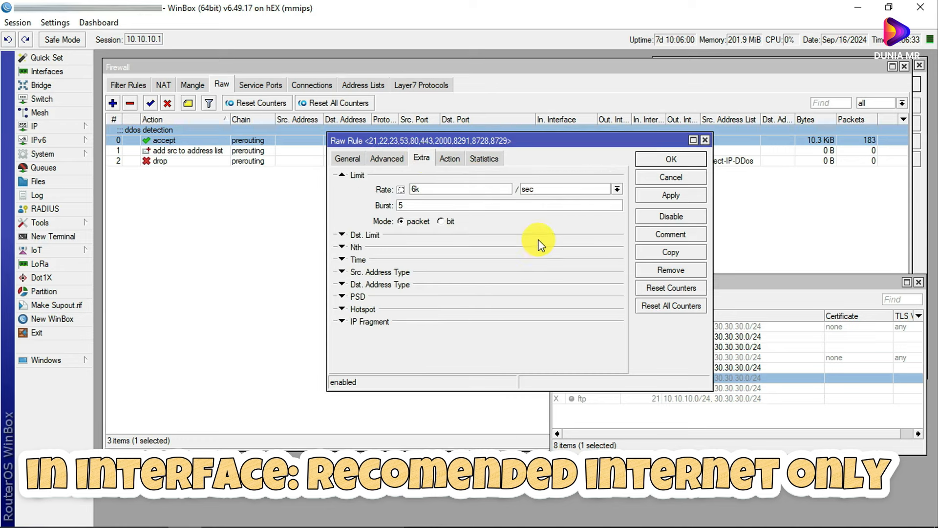
{"action": "left_click_drag", "start_coordinate": [537, 140], "coordinate": [510, 173]}
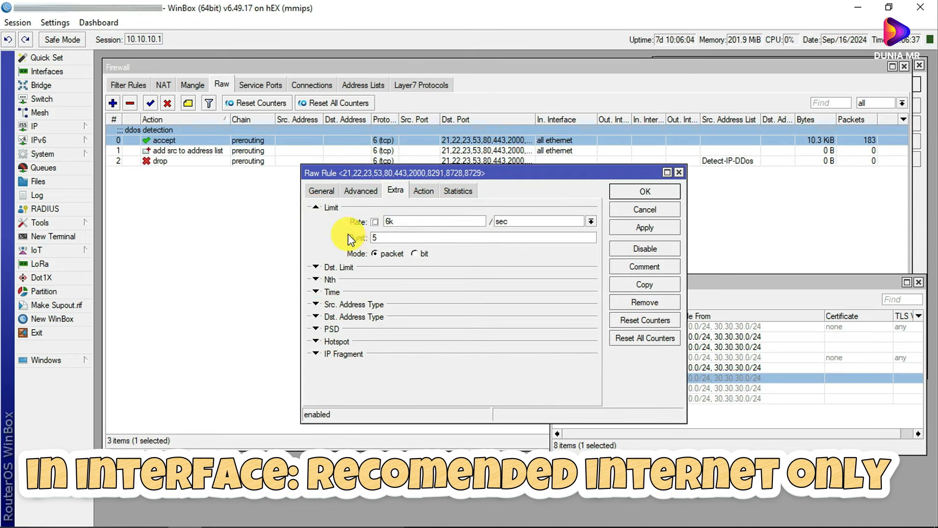
{"action": "left_click", "coordinate": [316, 208]}
{"action": "left_click", "coordinate": [315, 208]}
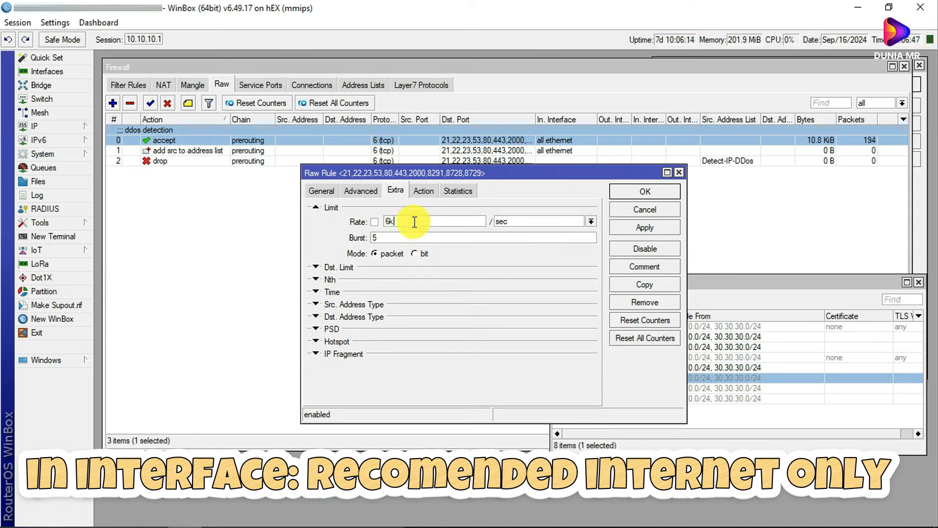
{"action": "double_click", "coordinate": [414, 222]}
{"action": "type", "text": "6000"}
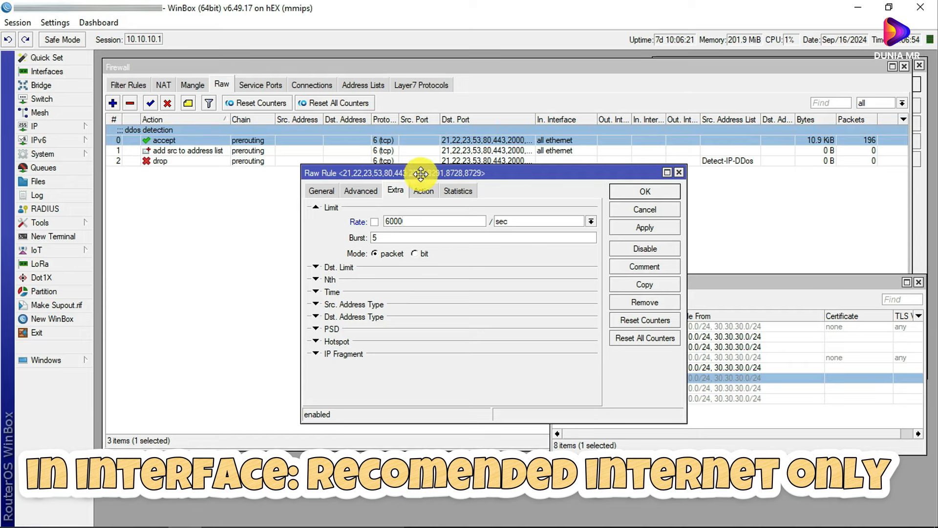
{"action": "left_click_drag", "start_coordinate": [421, 173], "coordinate": [395, 216]}
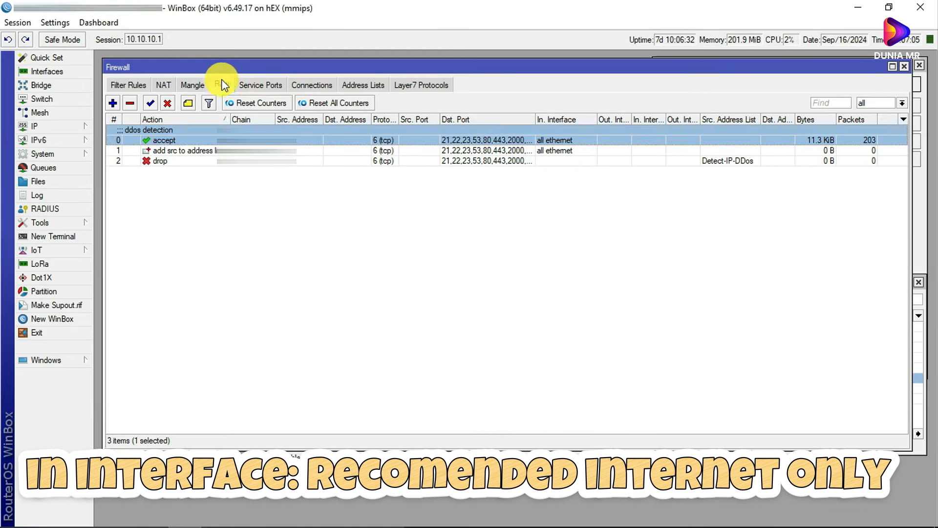
Check the firewall's tracked connections and return to the Raw rules
{"action": "left_click", "coordinate": [311, 84]}
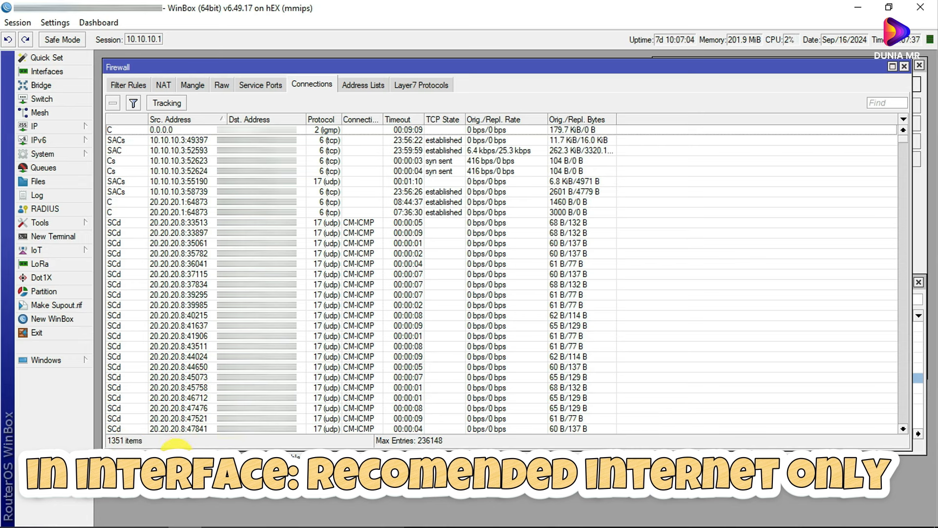
{"action": "left_click", "coordinate": [221, 84]}
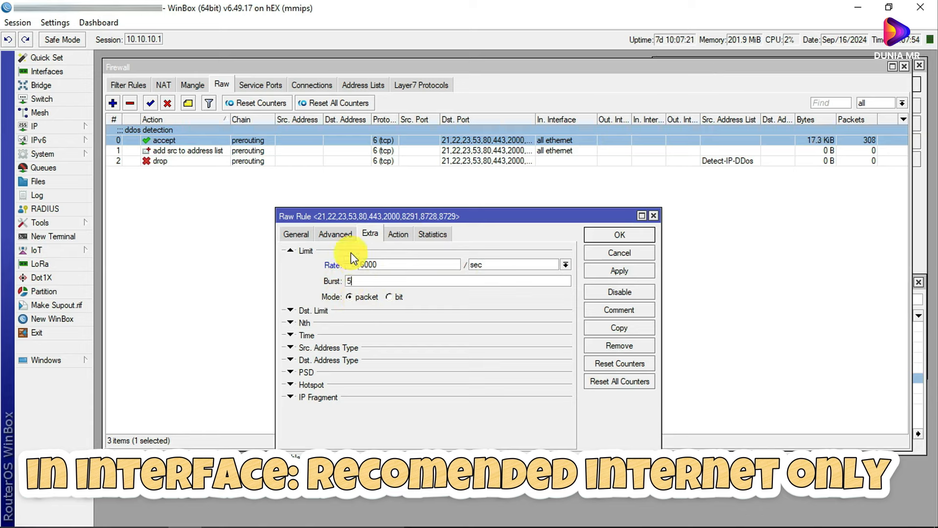
Check that the rule's action is accept, apply the rule changes and close it
{"action": "left_click", "coordinate": [394, 230]}
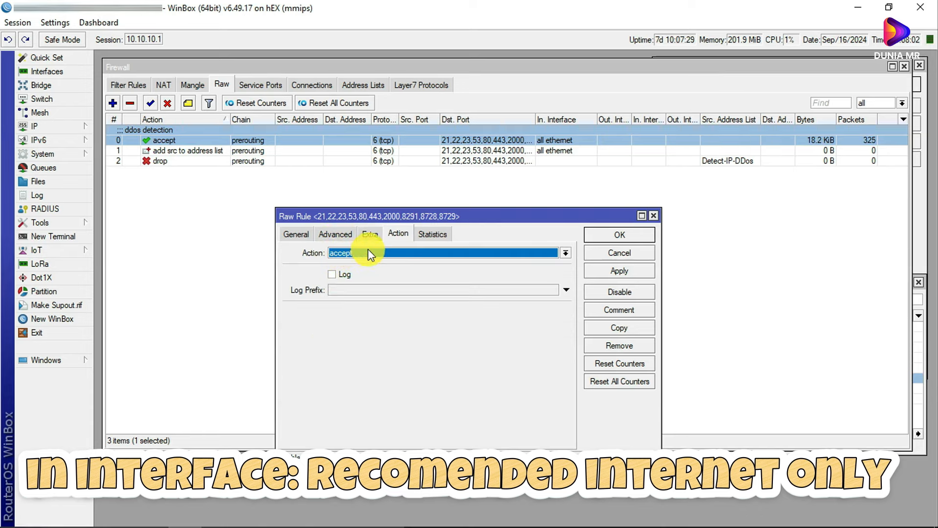
{"action": "left_click", "coordinate": [612, 272]}
{"action": "left_click", "coordinate": [616, 233]}
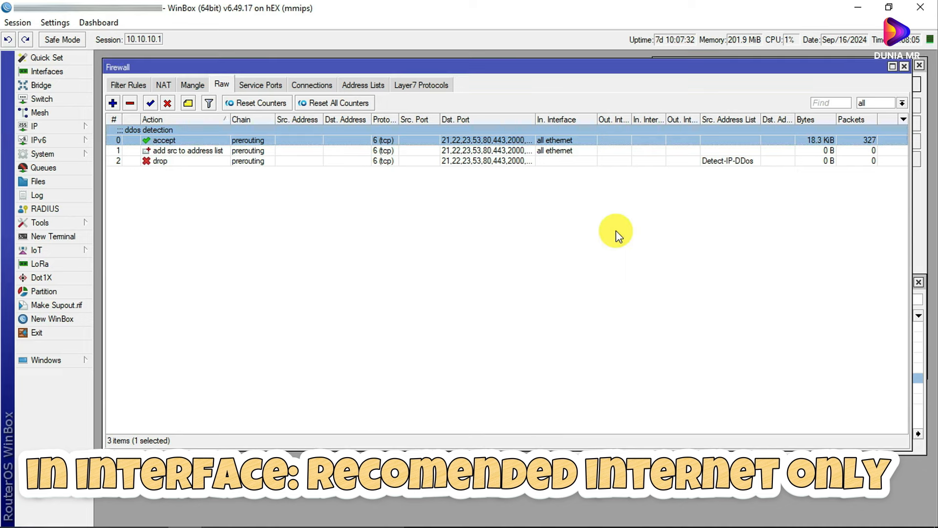
{"action": "left_click", "coordinate": [114, 103]}
{"action": "left_click", "coordinate": [295, 234]}
{"action": "left_click", "coordinate": [652, 215]}
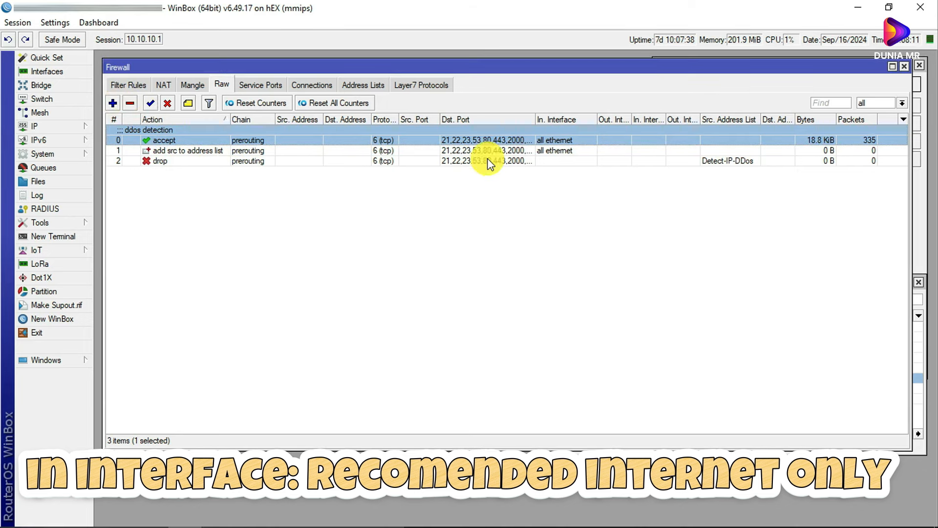
Open the add src to address list raw rule and examine its general settings, comparing it with the accept rule
{"action": "double_click", "coordinate": [161, 150]}
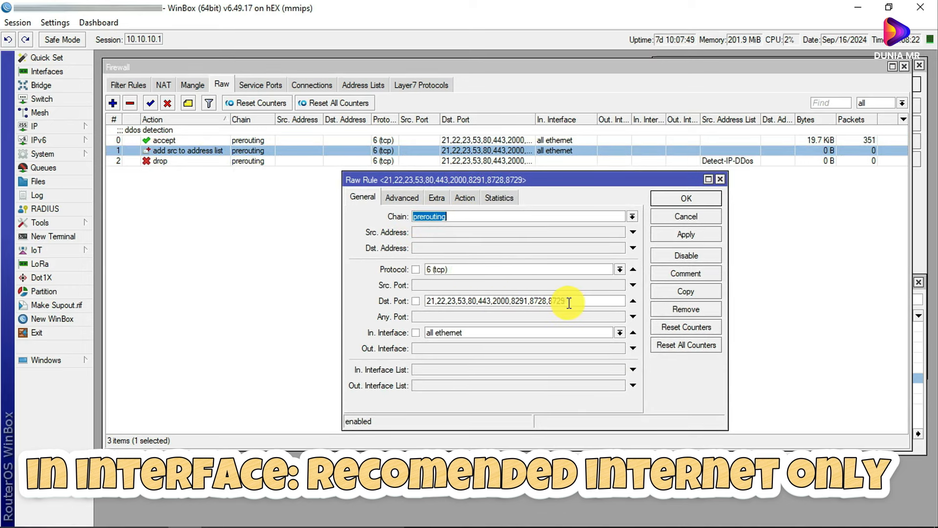
{"action": "left_click_drag", "start_coordinate": [569, 301], "coordinate": [413, 299]}
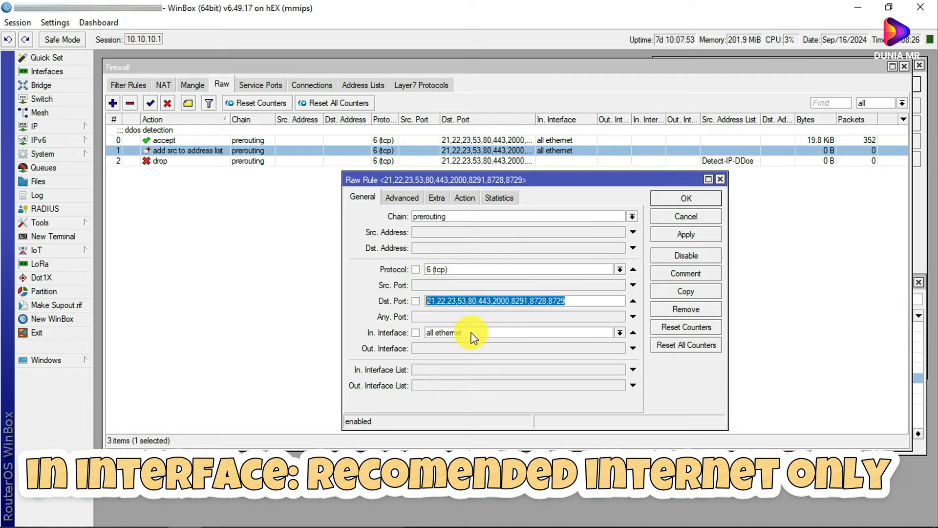
{"action": "left_click", "coordinate": [167, 140]}
{"action": "left_click", "coordinate": [168, 146]}
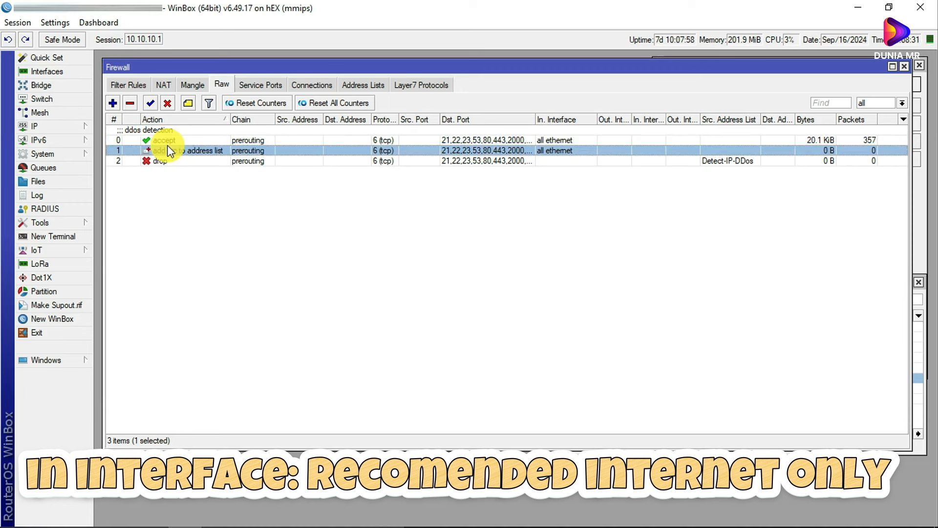
{"action": "double_click", "coordinate": [168, 150]}
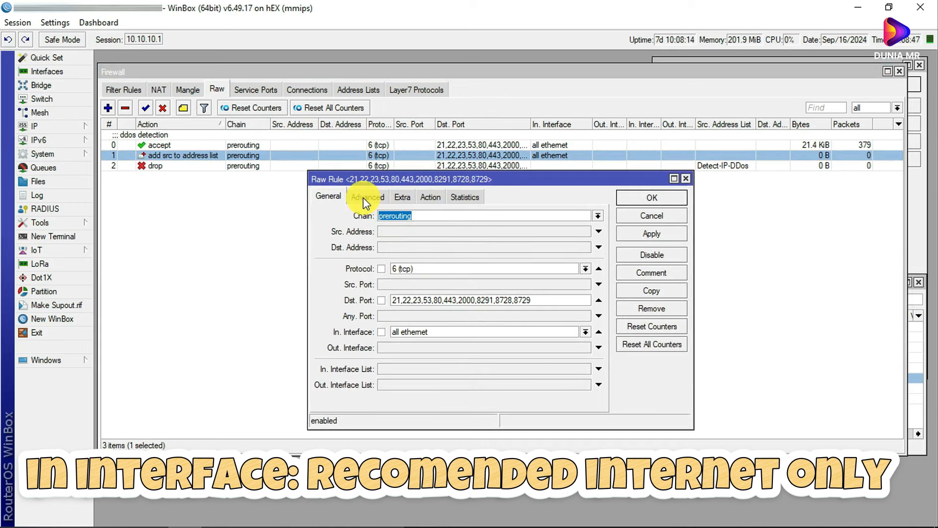
Examine the address-list rule's TCP Flags, keeping syn, and view its extra matching conditions
{"action": "left_click", "coordinate": [363, 198]}
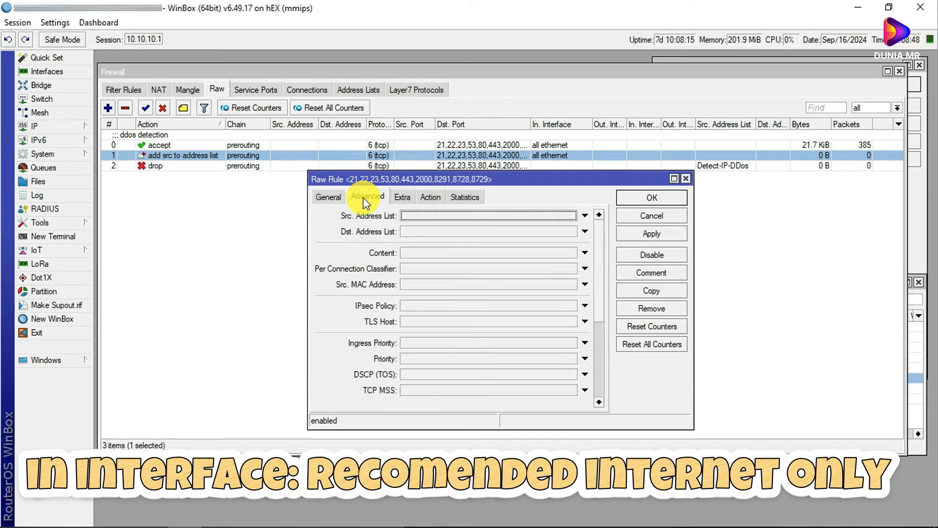
{"action": "scroll", "coordinate": [347, 314], "scroll_direction": "down", "scroll_amount": 4}
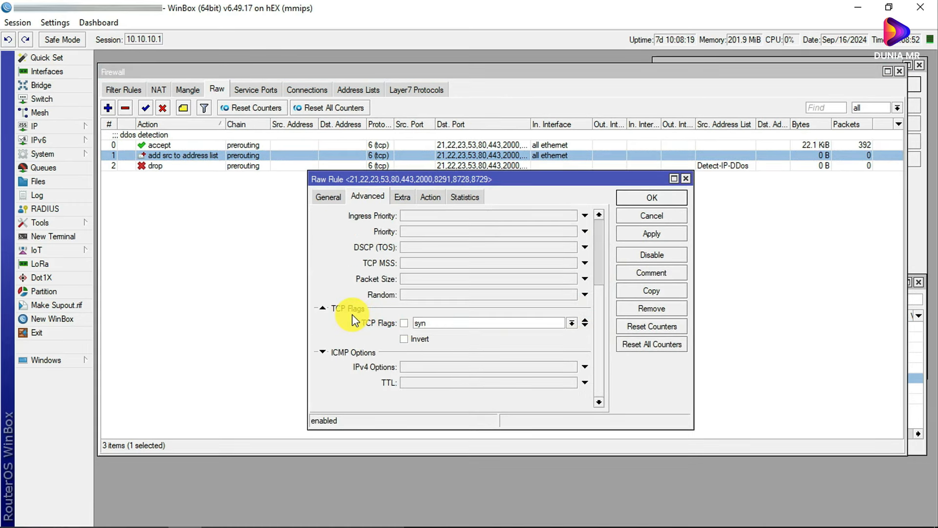
{"action": "left_click", "coordinate": [441, 324]}
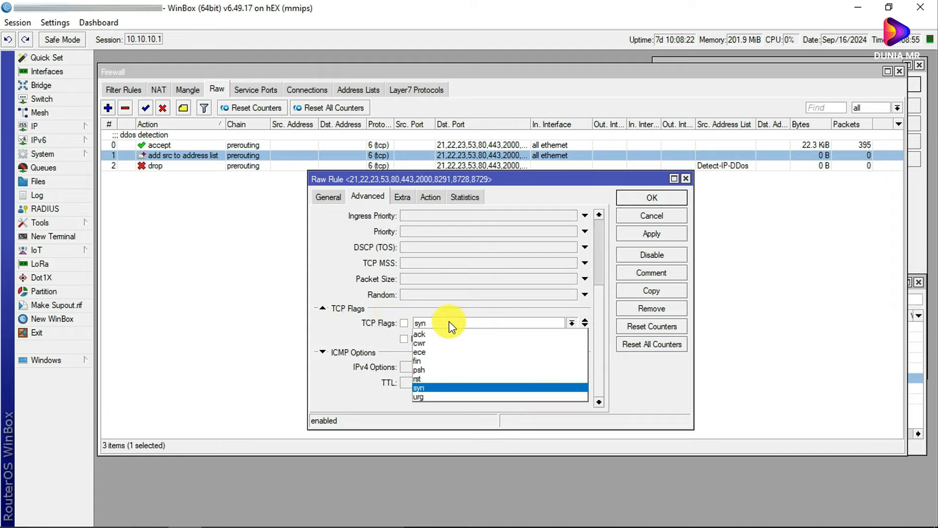
{"action": "left_click", "coordinate": [438, 386]}
{"action": "left_click", "coordinate": [402, 198]}
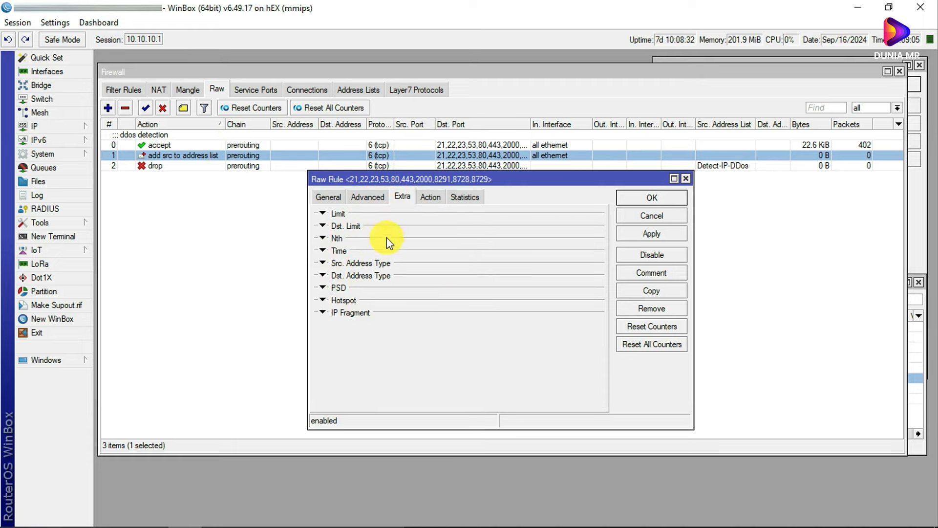
Examine the available actions for the address-list rule, keeping add src to address list
{"action": "left_click", "coordinate": [428, 197]}
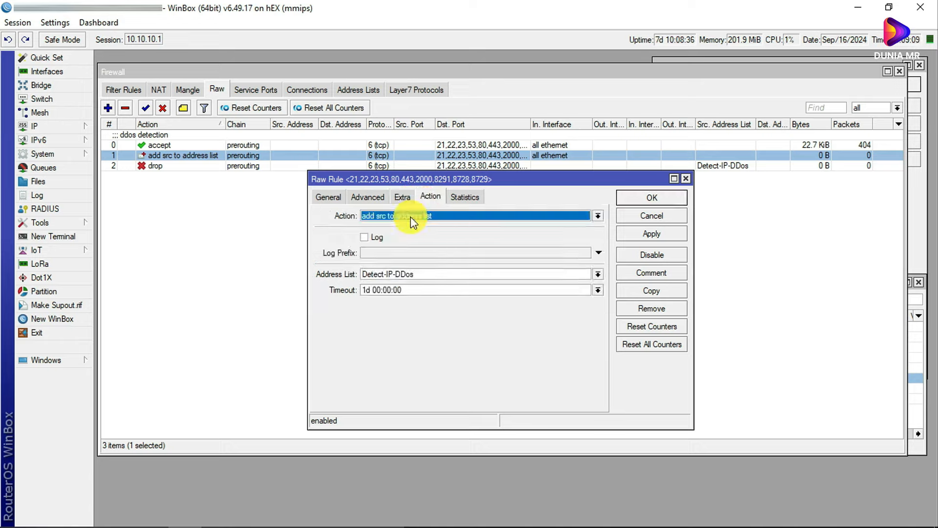
{"action": "left_click", "coordinate": [443, 217]}
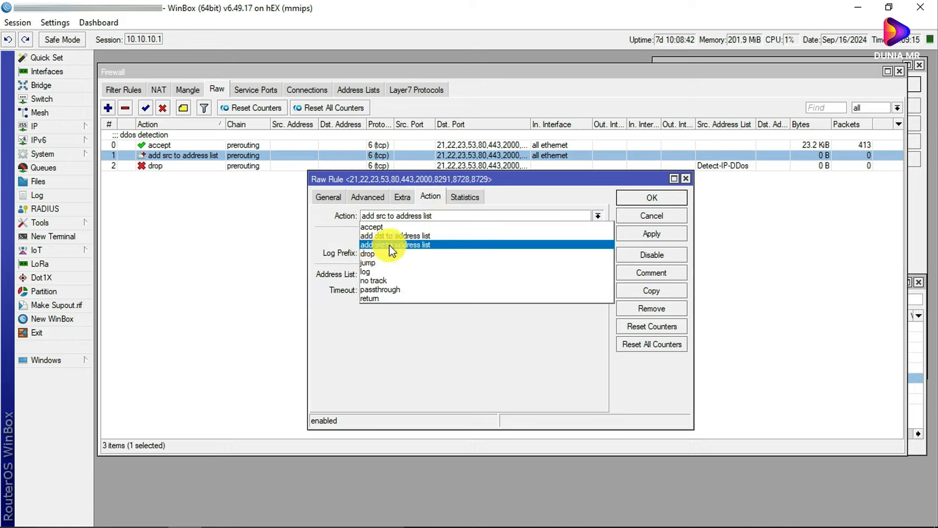
{"action": "left_click", "coordinate": [434, 245]}
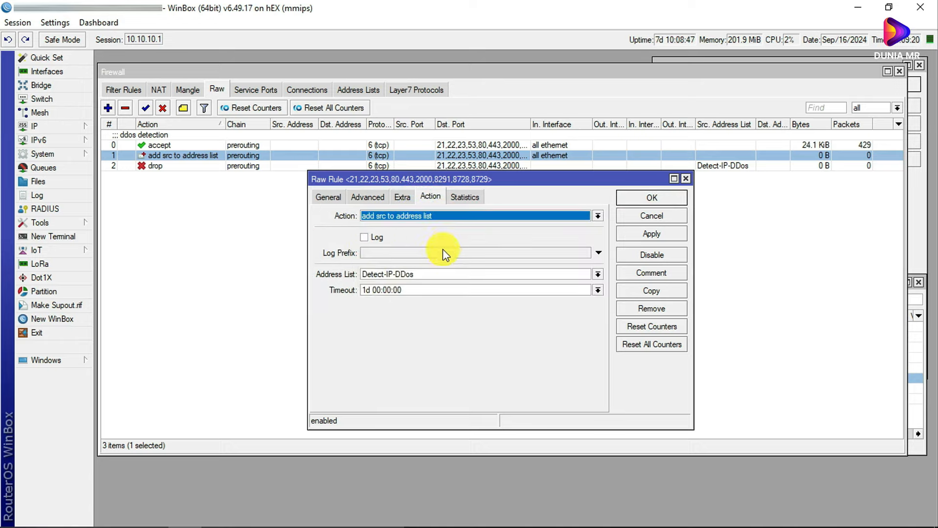
Try appending kkkk to the rule's address list name and delete the added characters
{"action": "left_click", "coordinate": [433, 273]}
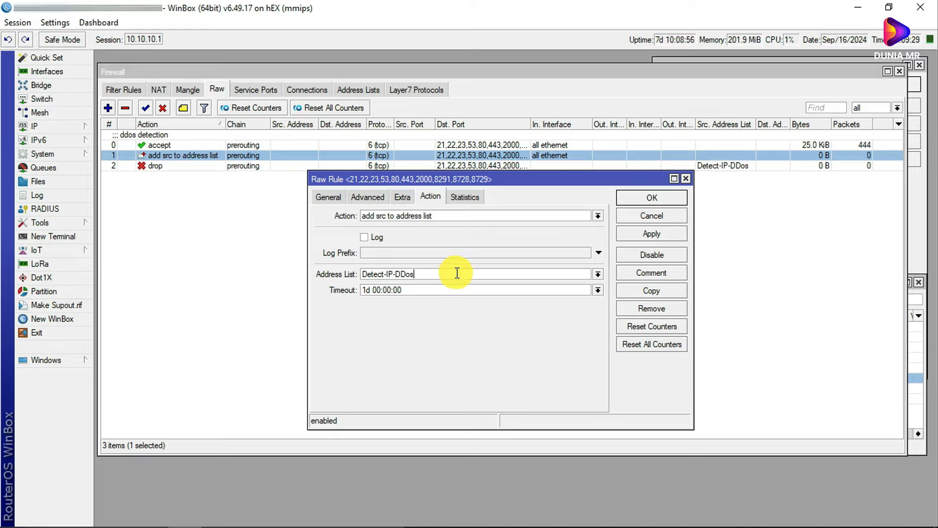
{"action": "type", "text": "kkkk"}
{"action": "key", "text": "BackSpace"}
{"action": "key", "text": "BackSpace"}
{"action": "key", "text": "BackSpace"}
{"action": "key", "text": "BackSpace"}
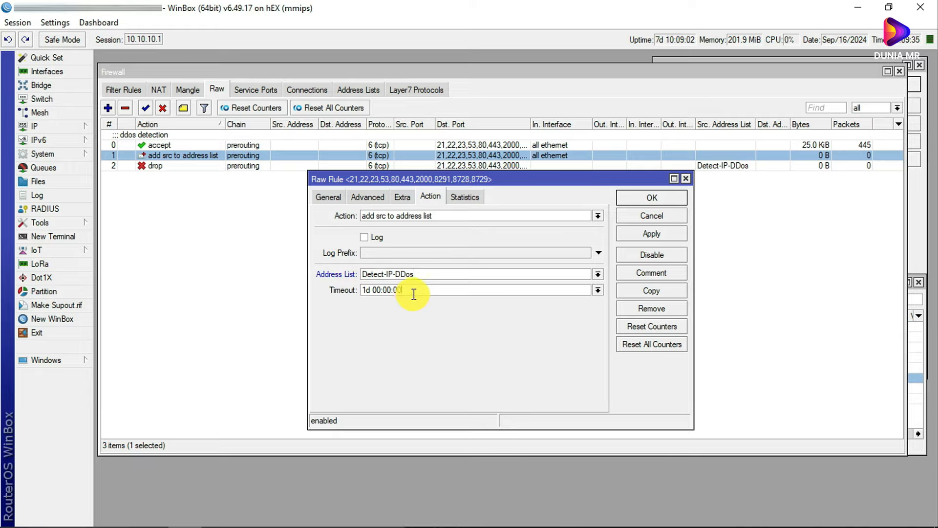
Examine the address-list rule's 1d 00:00:00 timeout, apply the rule and close it
{"action": "double_click", "coordinate": [367, 290]}
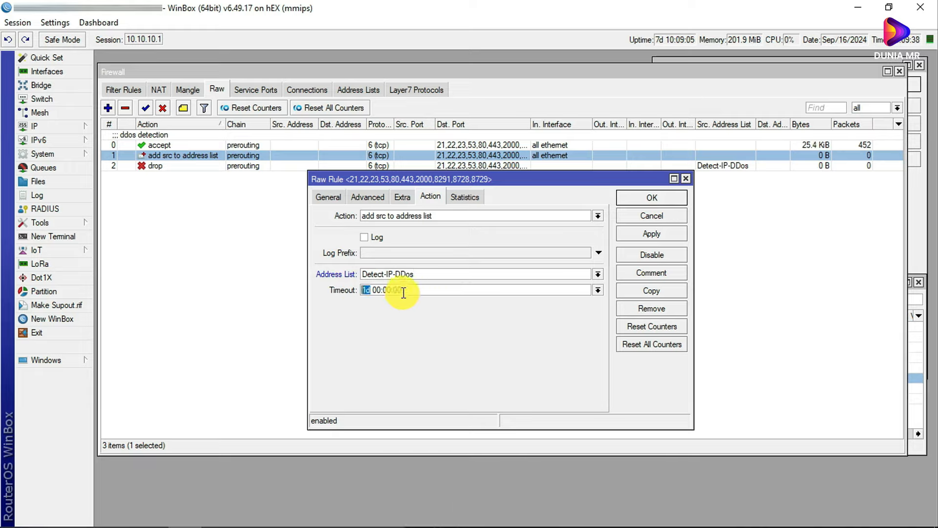
{"action": "left_click", "coordinate": [373, 291]}
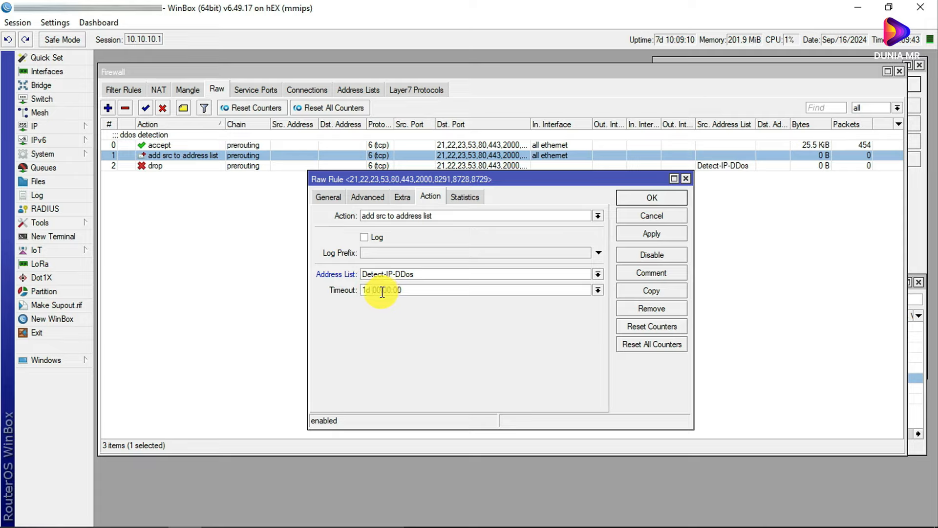
{"action": "double_click", "coordinate": [382, 291]}
{"action": "left_click", "coordinate": [664, 238]}
{"action": "left_click", "coordinate": [649, 197]}
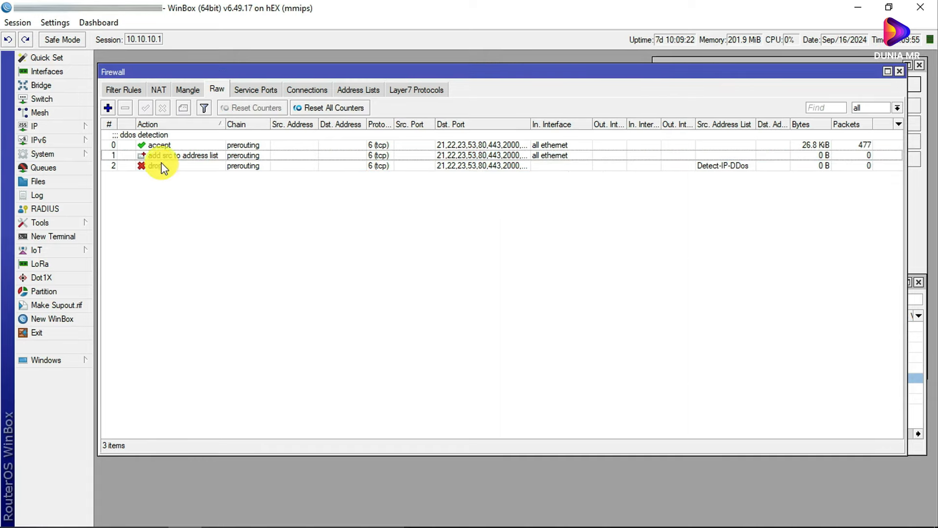
Dismiss a blank new raw rule, open the drop rule and examine its general settings and destination ports
{"action": "left_click", "coordinate": [108, 108]}
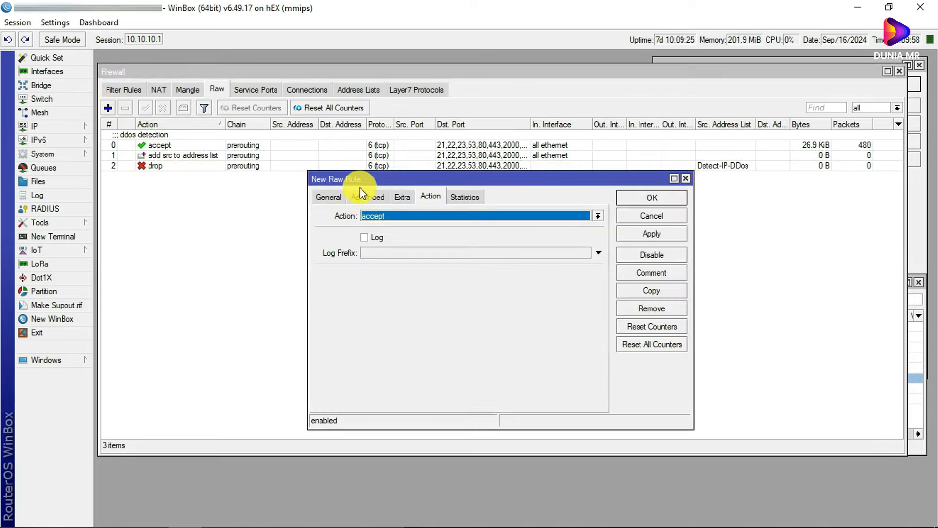
{"action": "left_click", "coordinate": [636, 196]}
{"action": "double_click", "coordinate": [155, 166]}
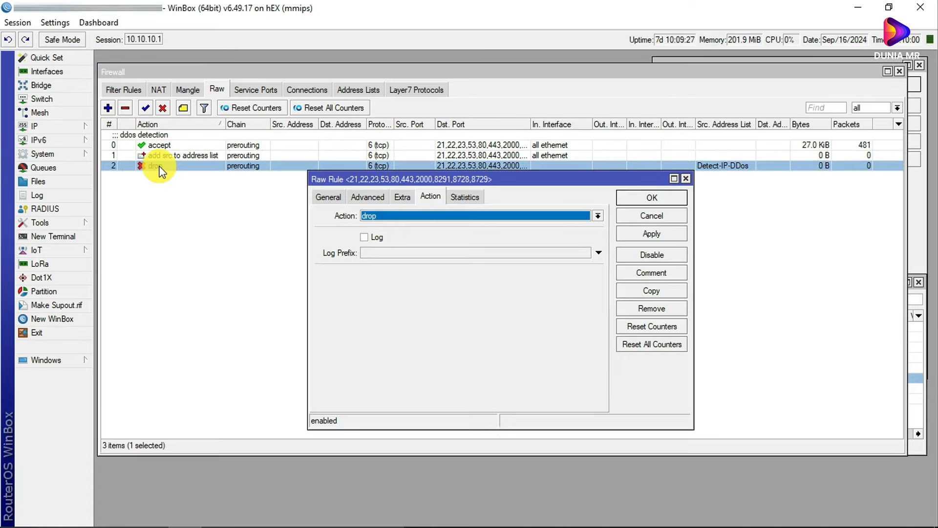
{"action": "left_click", "coordinate": [320, 198]}
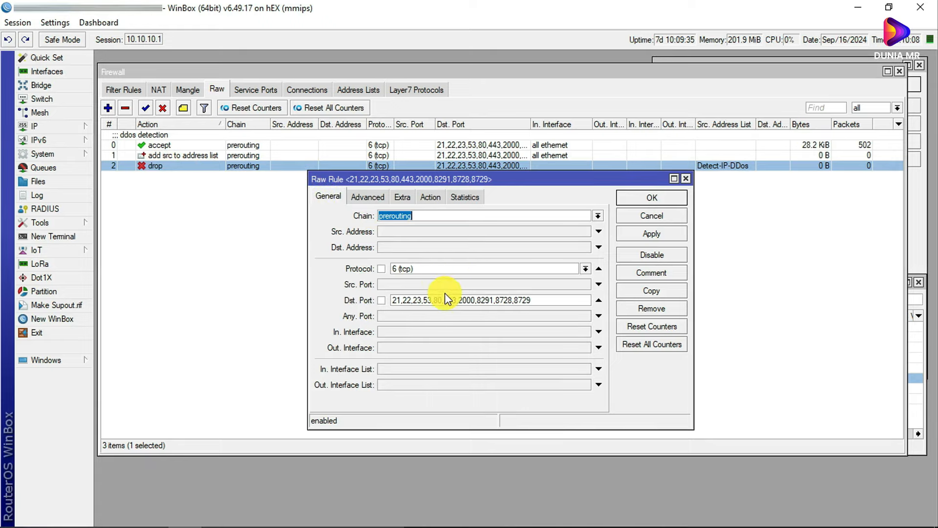
{"action": "left_click_drag", "start_coordinate": [539, 303], "coordinate": [374, 300]}
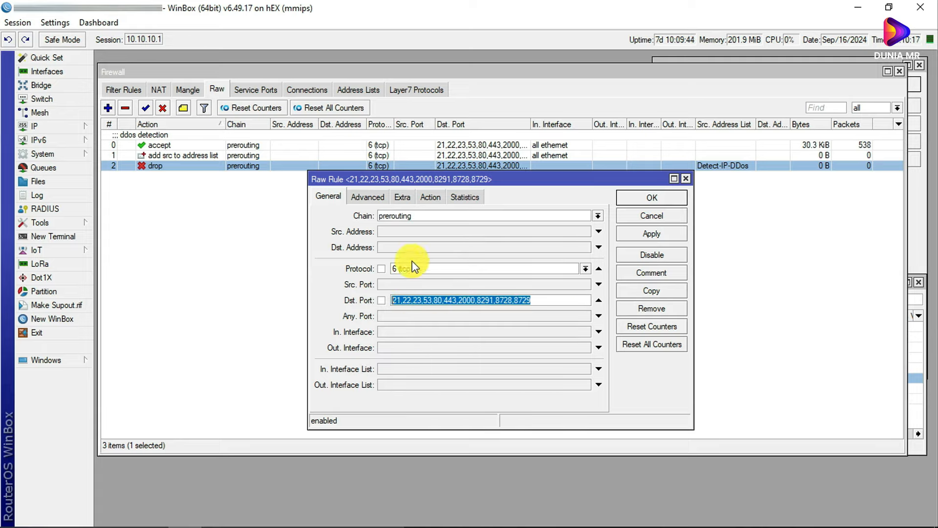
Examine the drop rule's advanced matching conditions, keeping Detect-IP-DDos as the source address list
{"action": "left_click", "coordinate": [364, 196]}
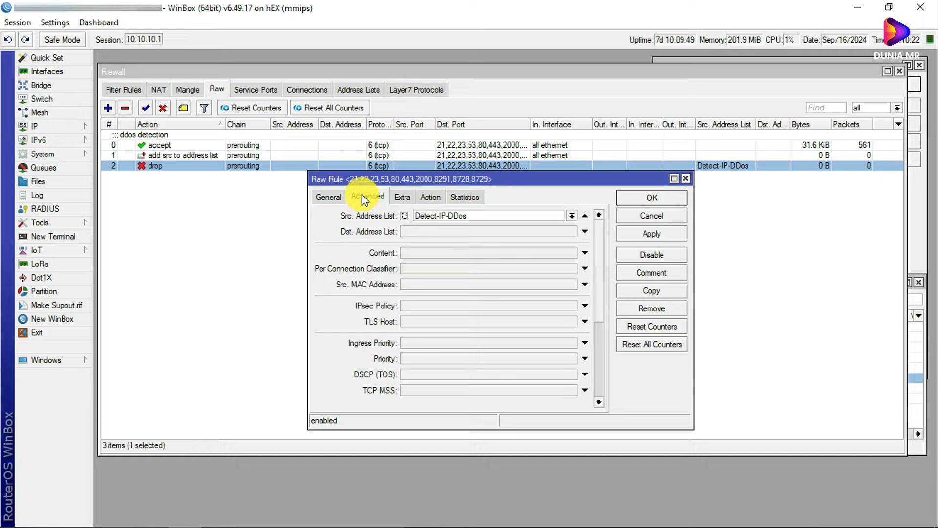
{"action": "left_click", "coordinate": [602, 331]}
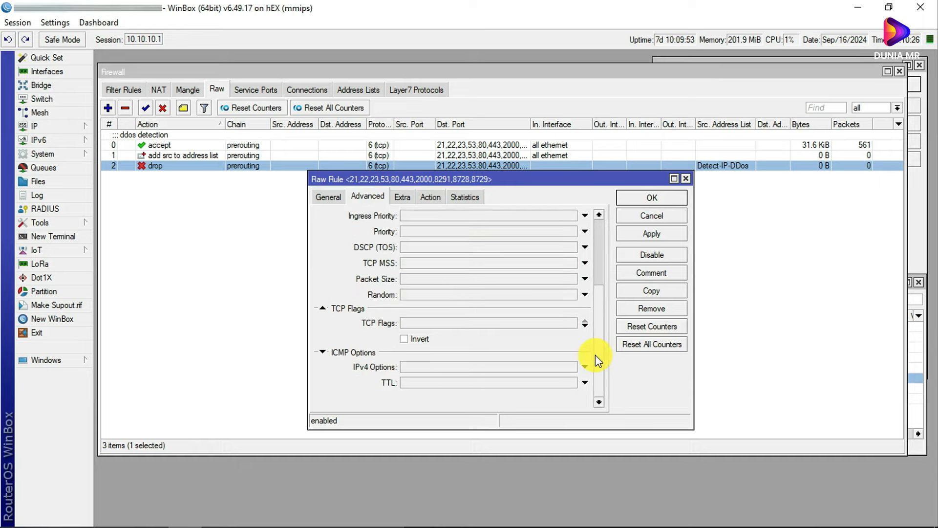
{"action": "scroll", "coordinate": [600, 362], "scroll_direction": "up", "scroll_amount": 3}
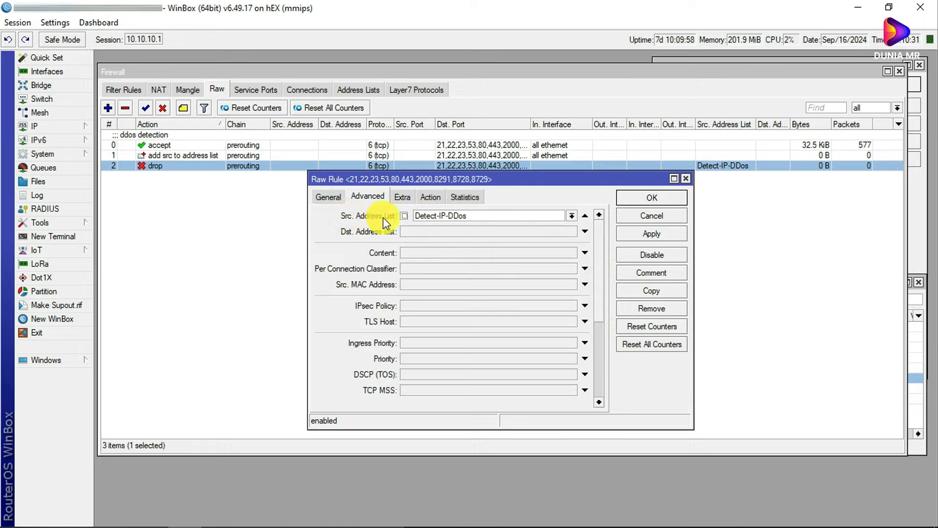
{"action": "left_click", "coordinate": [569, 215]}
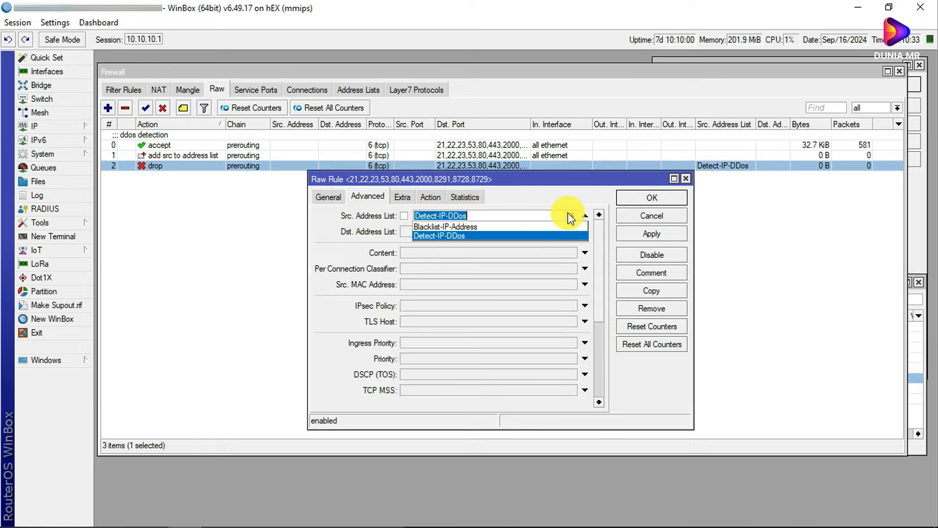
{"action": "left_click", "coordinate": [438, 236]}
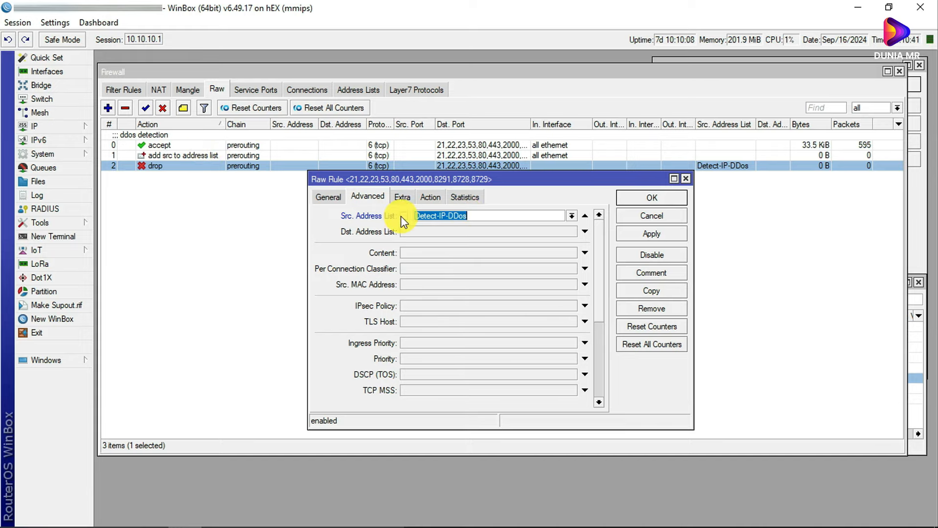
View the drop rule's extra conditions, keep drop as its action and save the rule
{"action": "left_click", "coordinate": [402, 197]}
{"action": "left_click", "coordinate": [426, 198]}
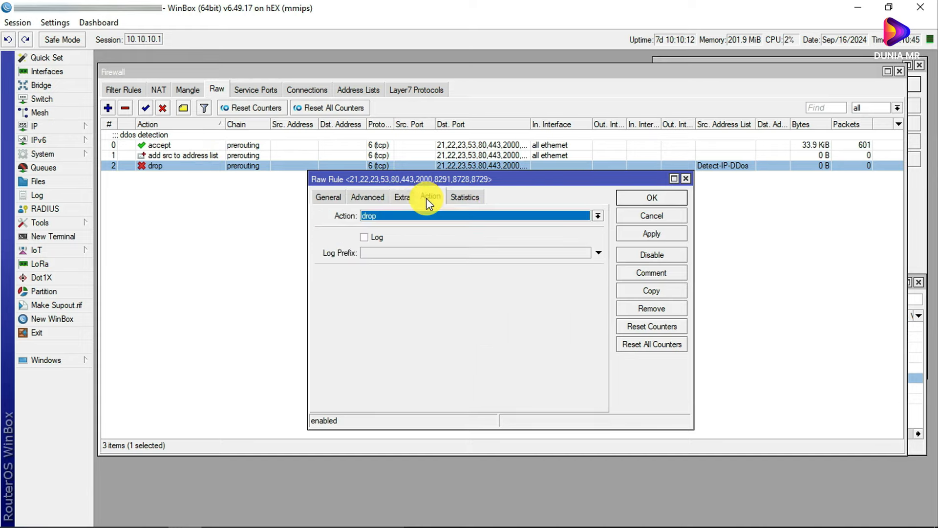
{"action": "left_click", "coordinate": [403, 218]}
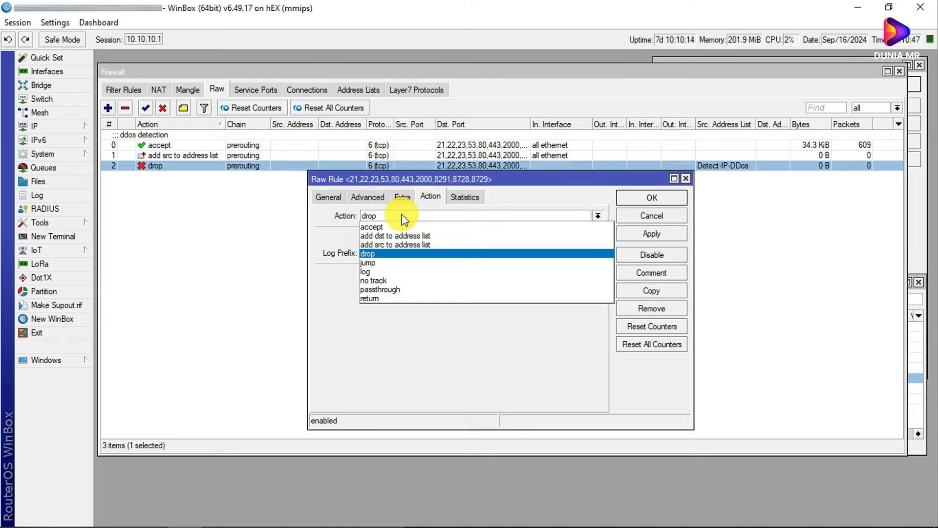
{"action": "left_click", "coordinate": [409, 254]}
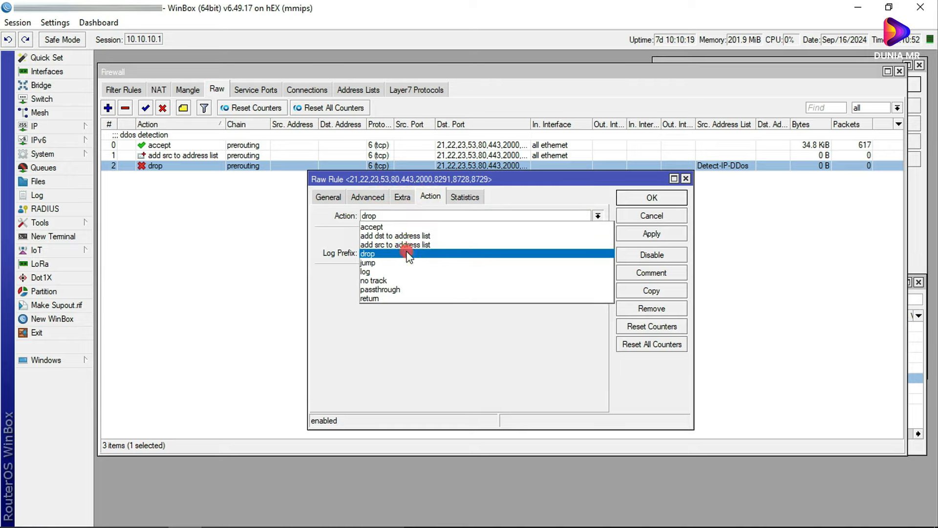
{"action": "left_click", "coordinate": [655, 199]}
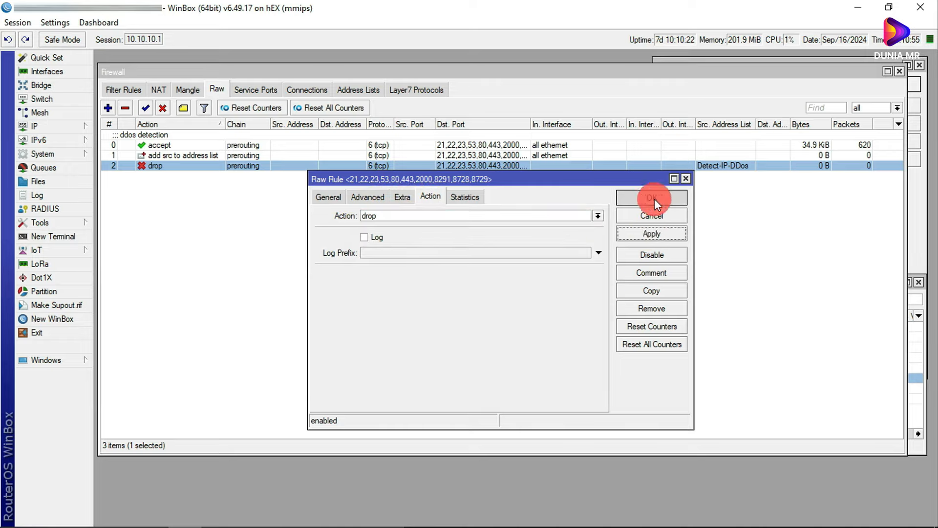
Open the accept rule's comment, examine its text and close both windows without changing anything
{"action": "left_click", "coordinate": [154, 136]}
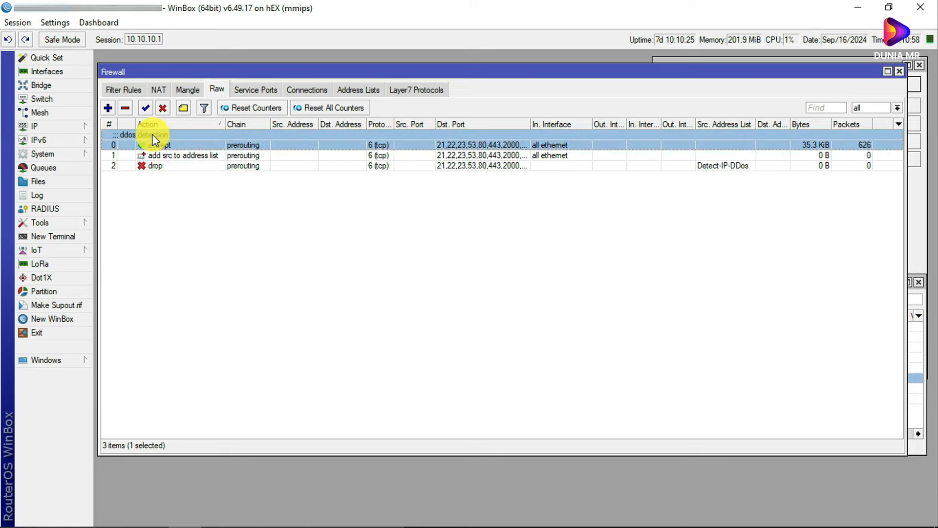
{"action": "double_click", "coordinate": [152, 136]}
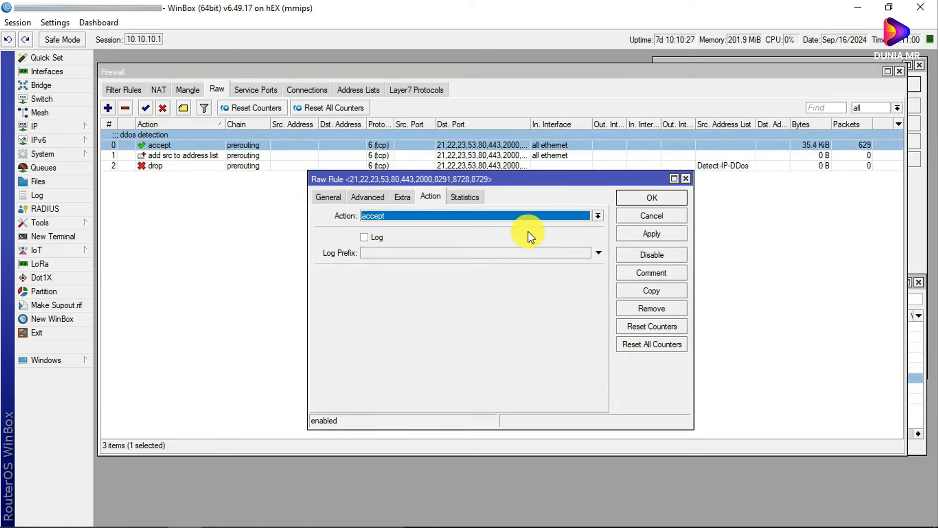
{"action": "left_click", "coordinate": [643, 274]}
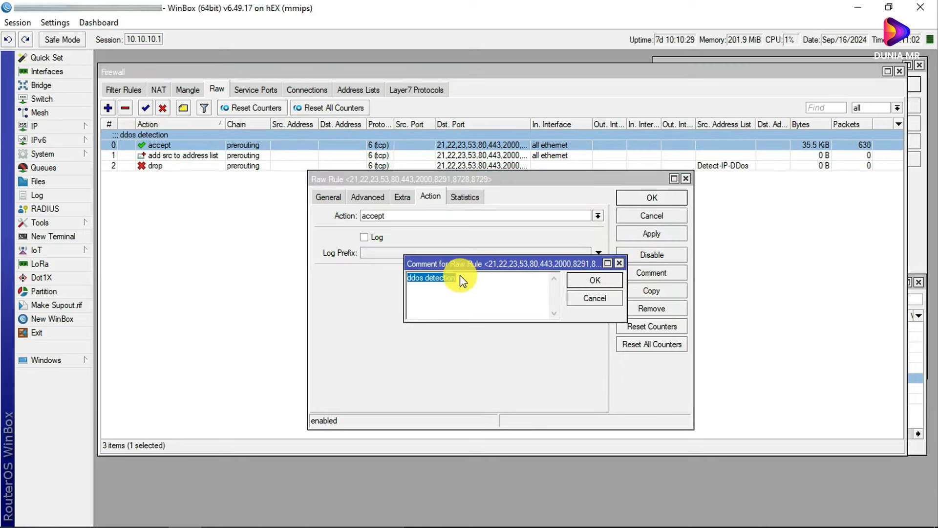
{"action": "left_click", "coordinate": [467, 279]}
{"action": "left_click_drag", "start_coordinate": [407, 277], "coordinate": [467, 284]}
{"action": "left_click", "coordinate": [598, 298]}
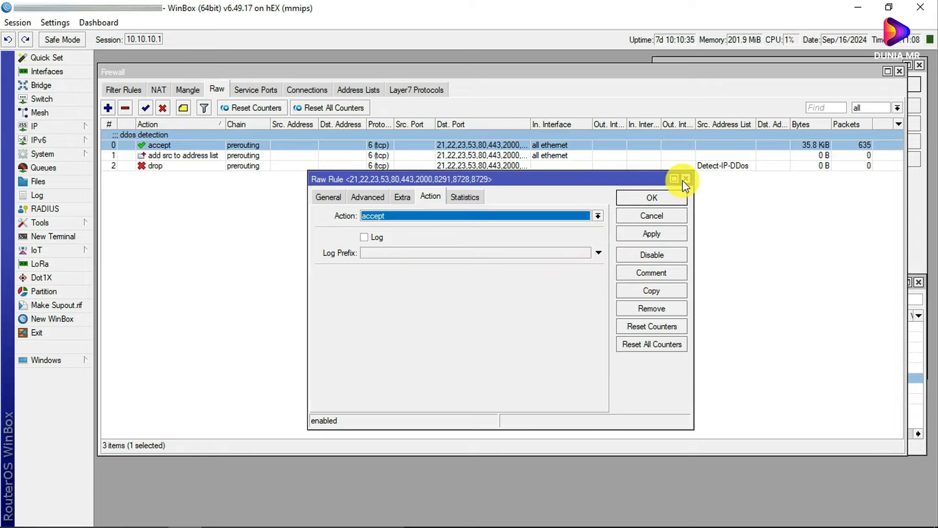
{"action": "left_click", "coordinate": [685, 179]}
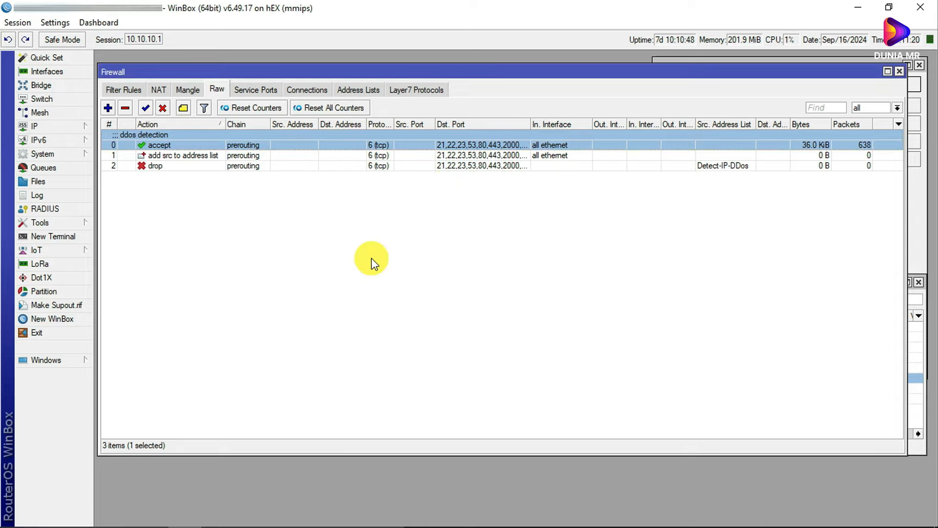
Check the firewall address lists and disable all three DDoS detection raw rules
{"action": "left_click", "coordinate": [344, 91]}
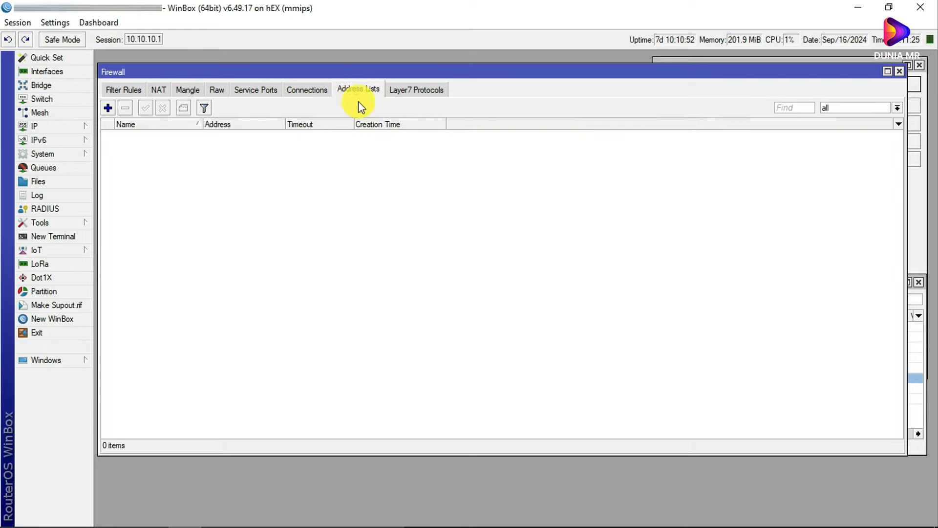
{"action": "left_click", "coordinate": [217, 90]}
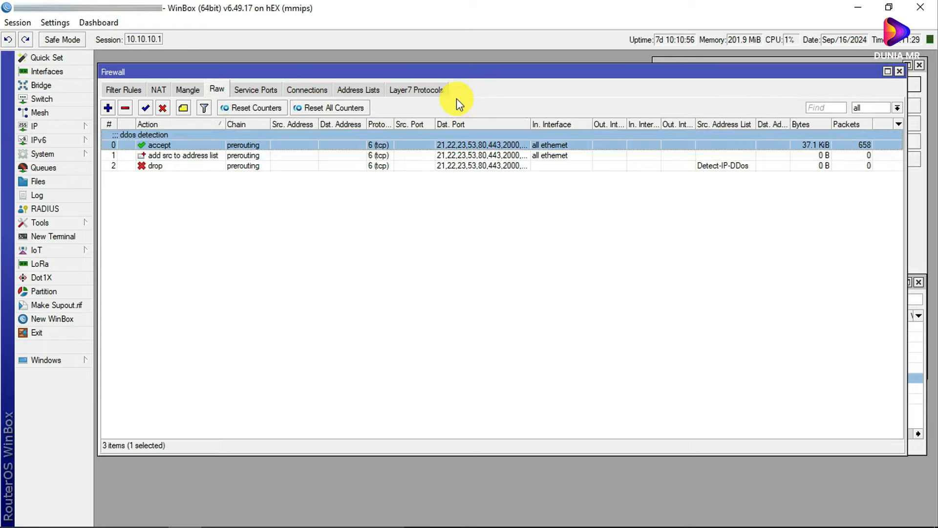
{"action": "left_click_drag", "start_coordinate": [444, 72], "coordinate": [441, 87]}
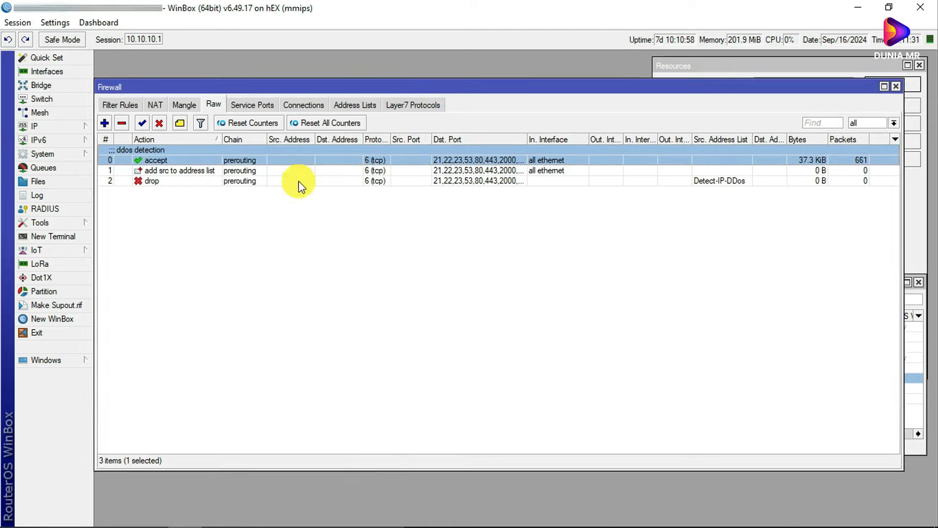
{"action": "left_click", "coordinate": [210, 181], "text": "shift"}
{"action": "left_click", "coordinate": [160, 123]}
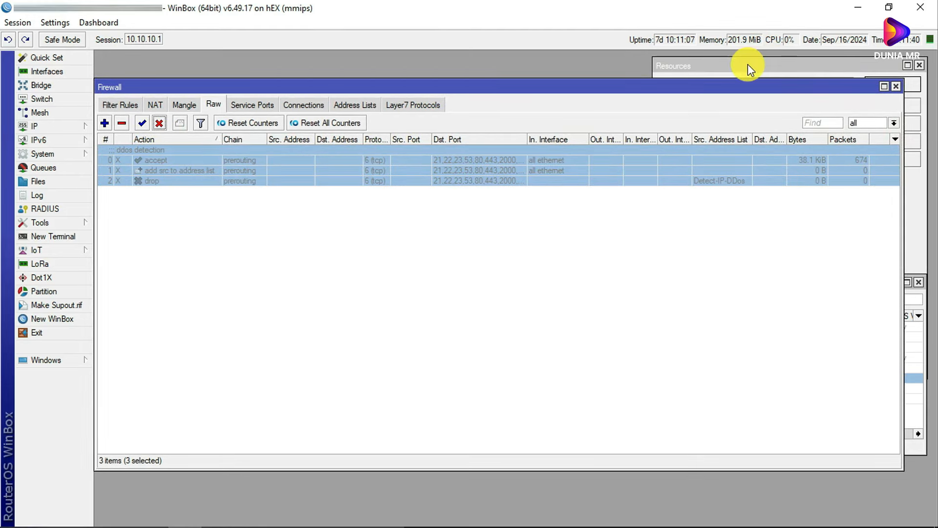
{"action": "left_click_drag", "start_coordinate": [750, 68], "coordinate": [718, 66]}
{"action": "left_click", "coordinate": [910, 445]}
{"action": "left_click", "coordinate": [918, 284]}
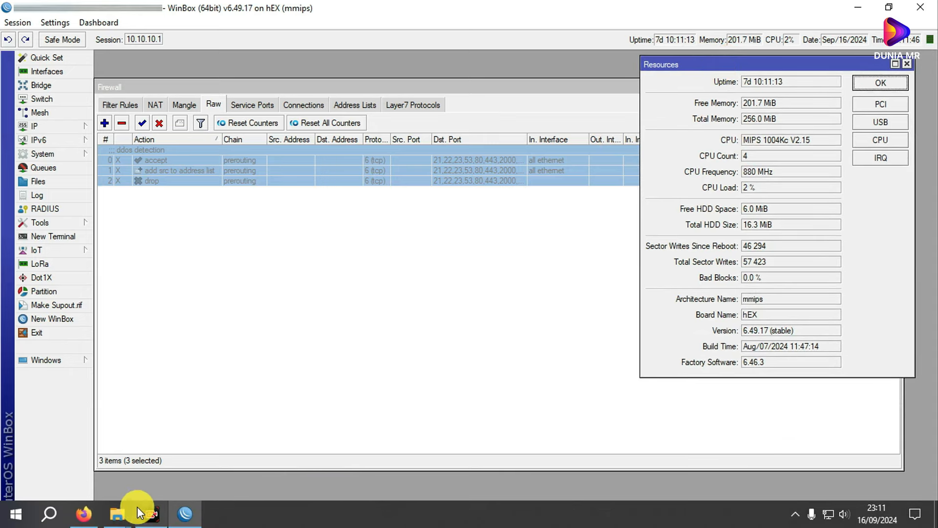
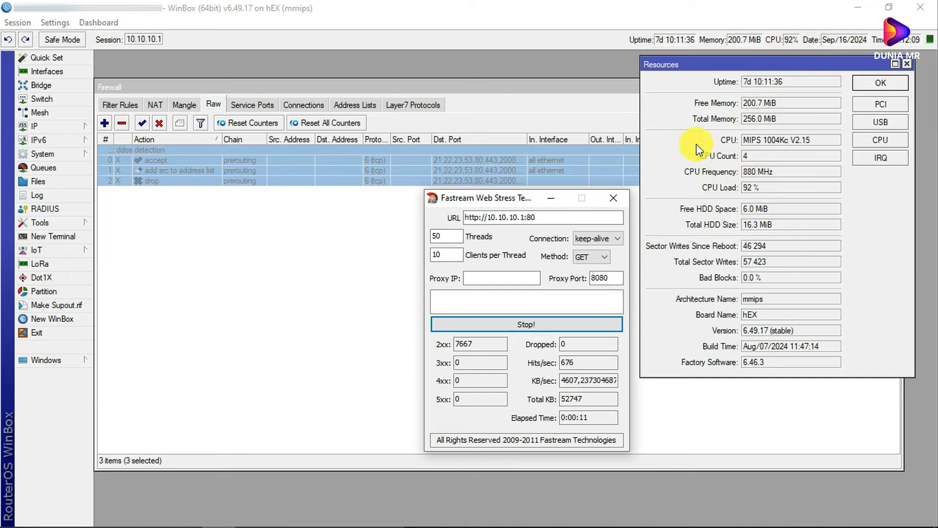
{"action": "left_click", "coordinate": [520, 327]}
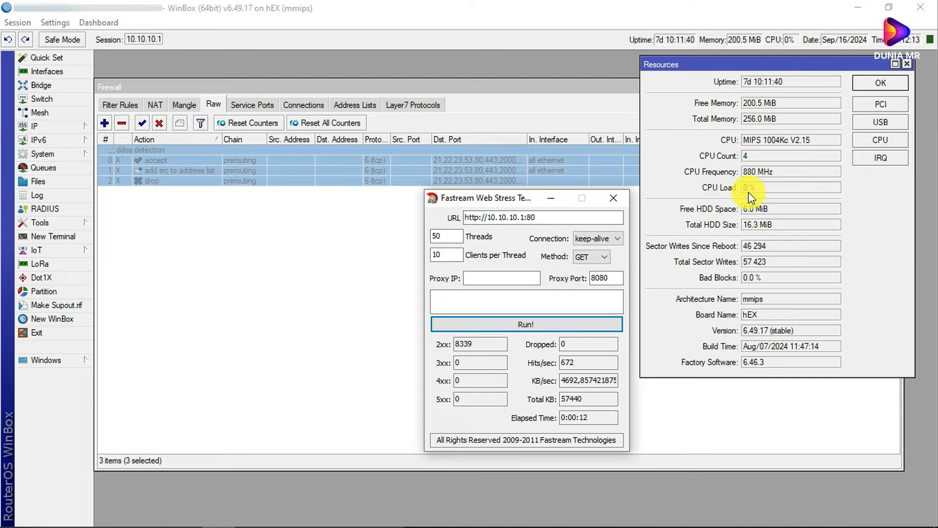
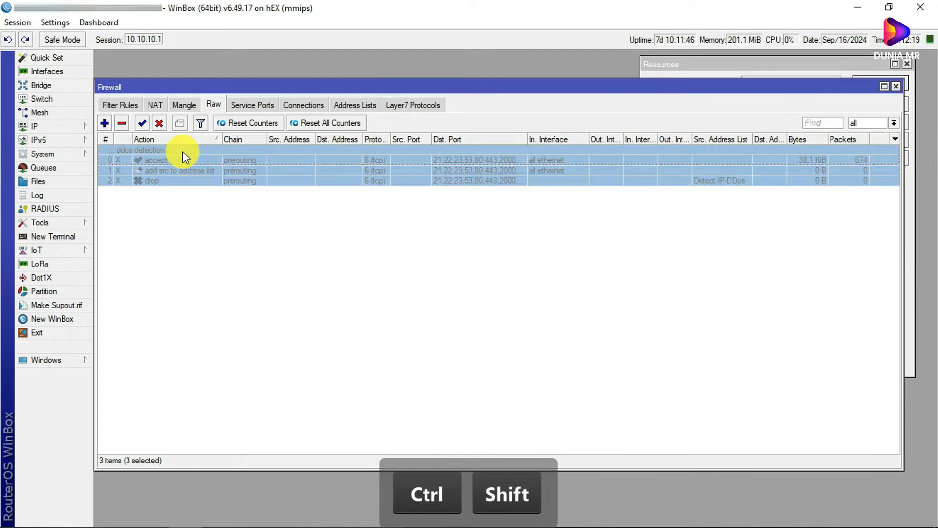
Enable all three DDoS detection raw rules again and display the firewall address lists
{"action": "left_click", "coordinate": [142, 122]}
{"action": "left_click", "coordinate": [260, 225]}
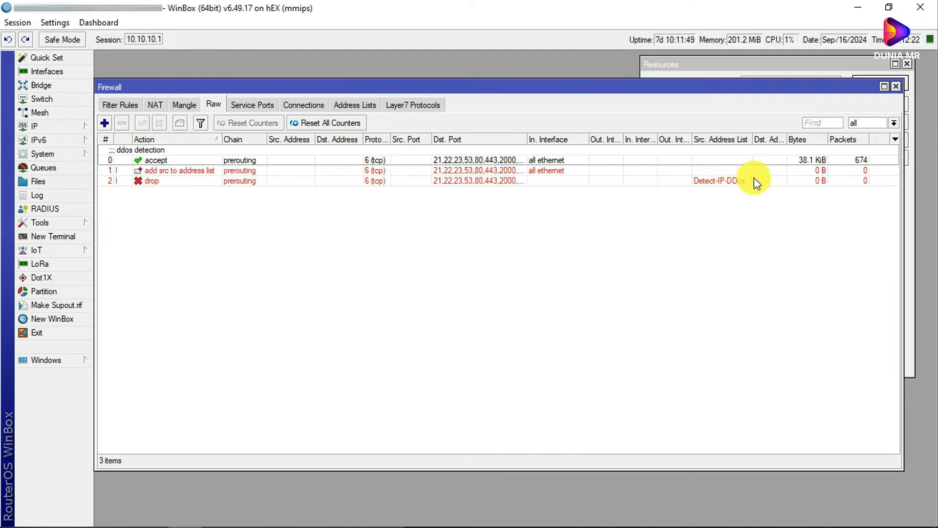
{"action": "left_click", "coordinate": [356, 105]}
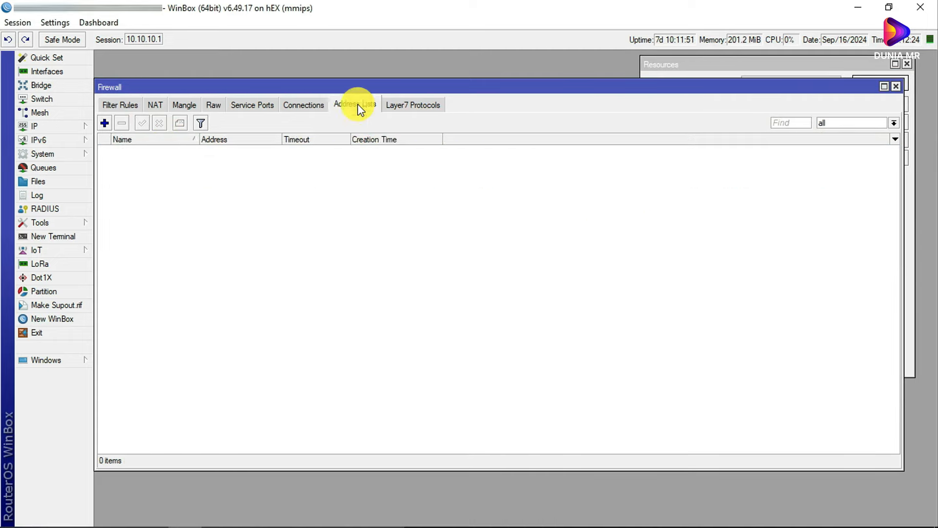
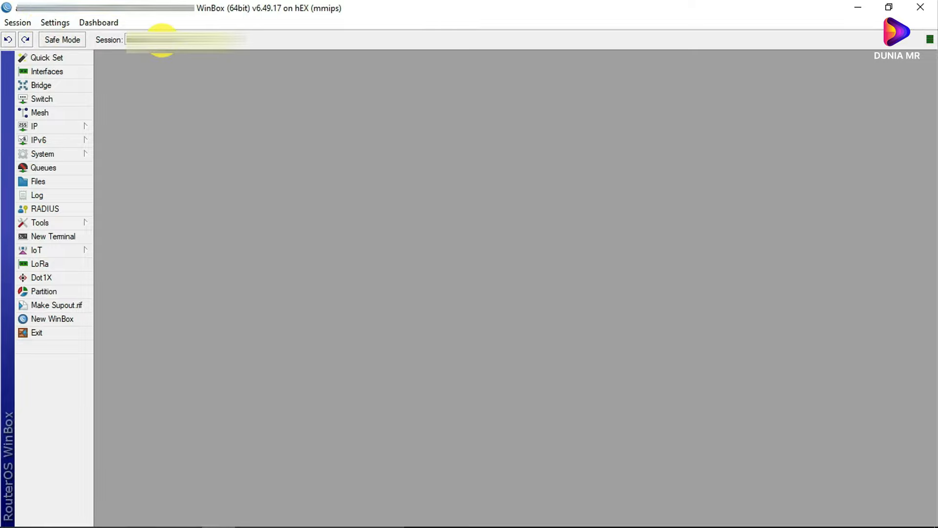
Reopen the firewall address lists in the new router session and remove the Detect-IP-DDos entry
{"action": "left_click", "coordinate": [59, 127]}
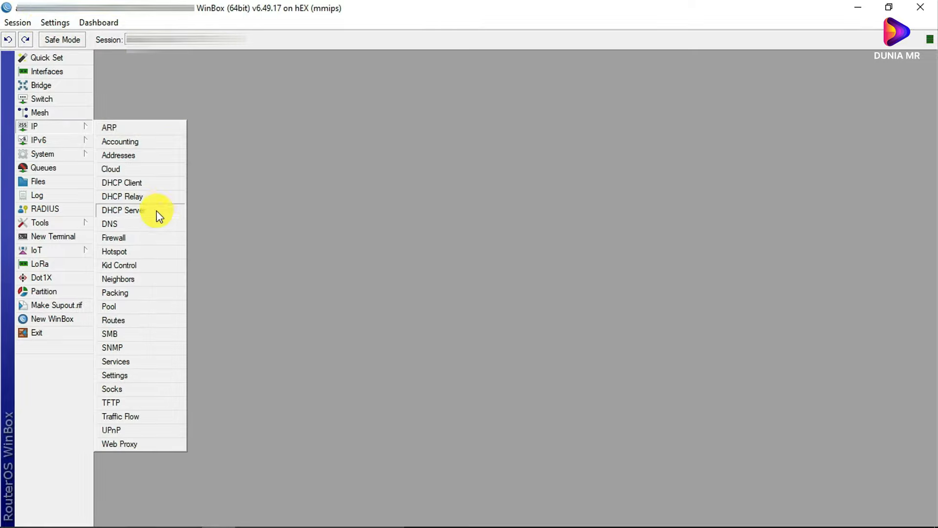
{"action": "left_click", "coordinate": [154, 240]}
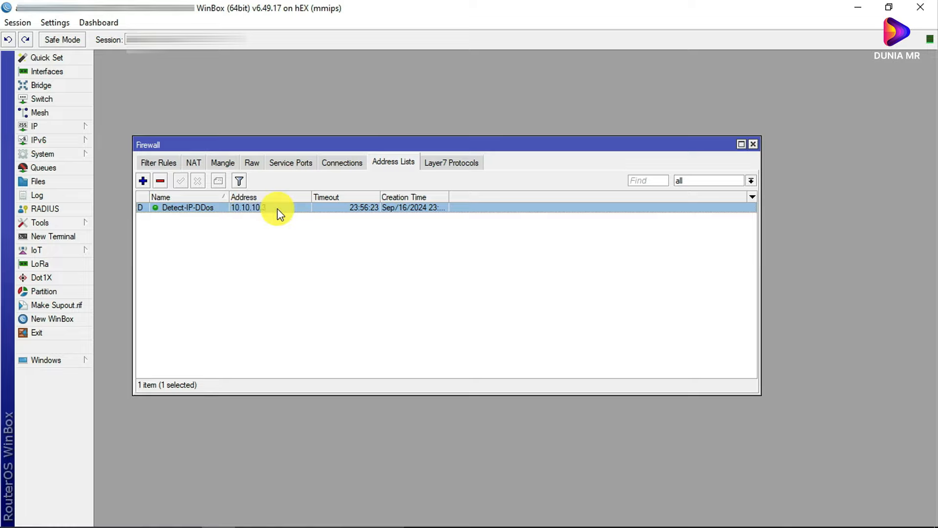
{"action": "left_click", "coordinate": [161, 181]}
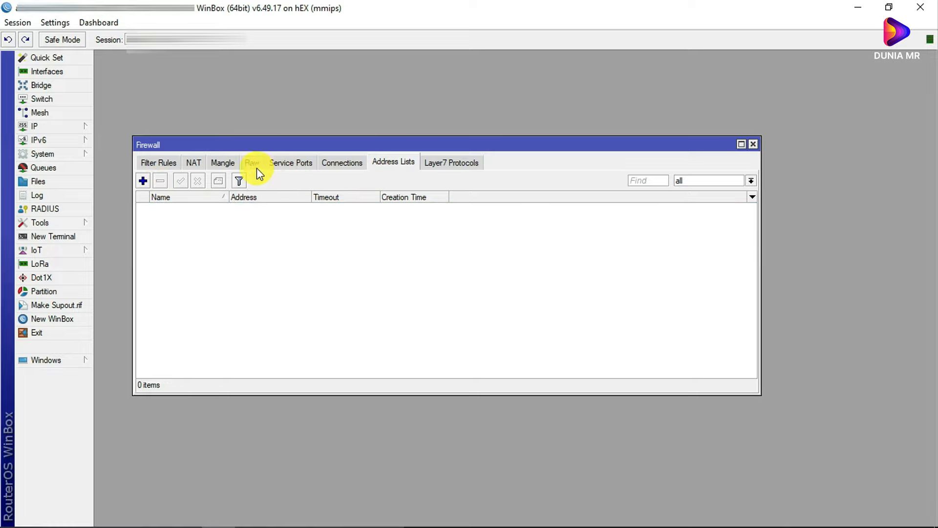
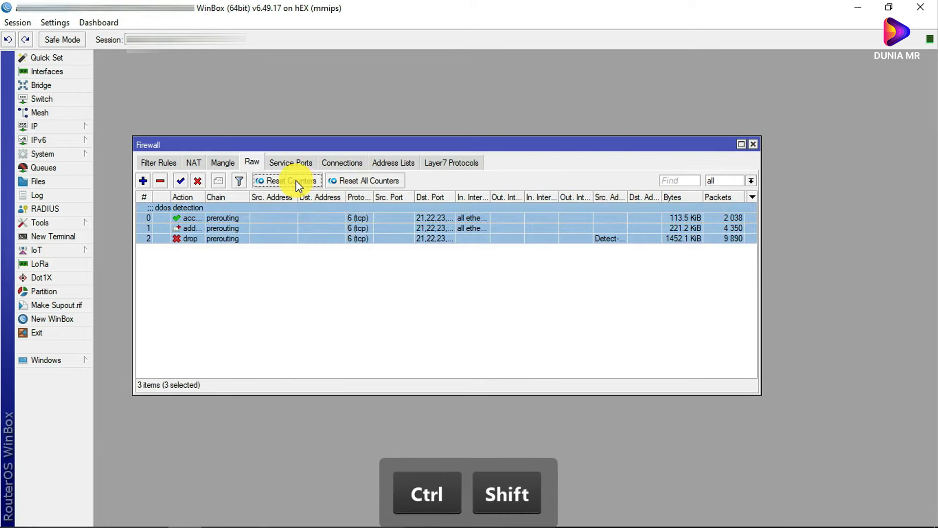
Reset the counters of the three DDoS detection raw rules and widen the Action column
{"action": "left_click", "coordinate": [241, 222]}
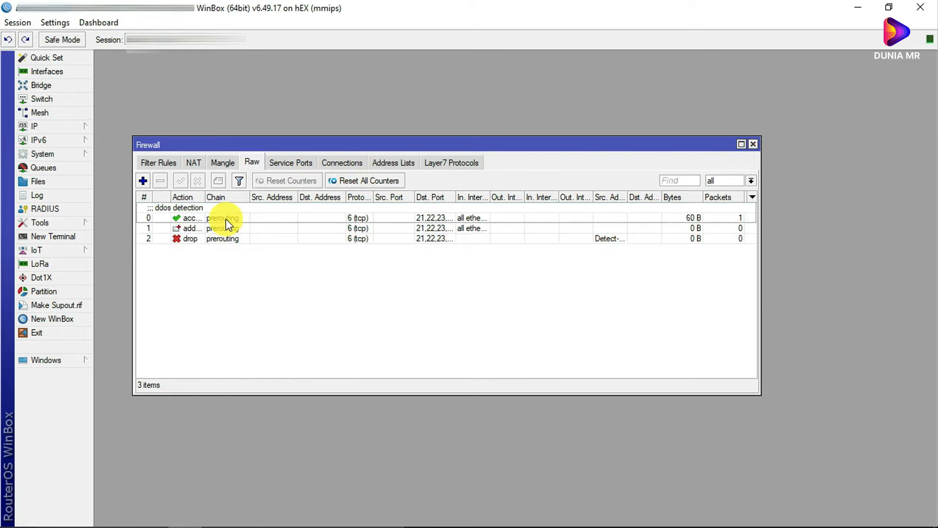
{"action": "double_click", "coordinate": [226, 219]}
{"action": "key", "text": "Escape"}
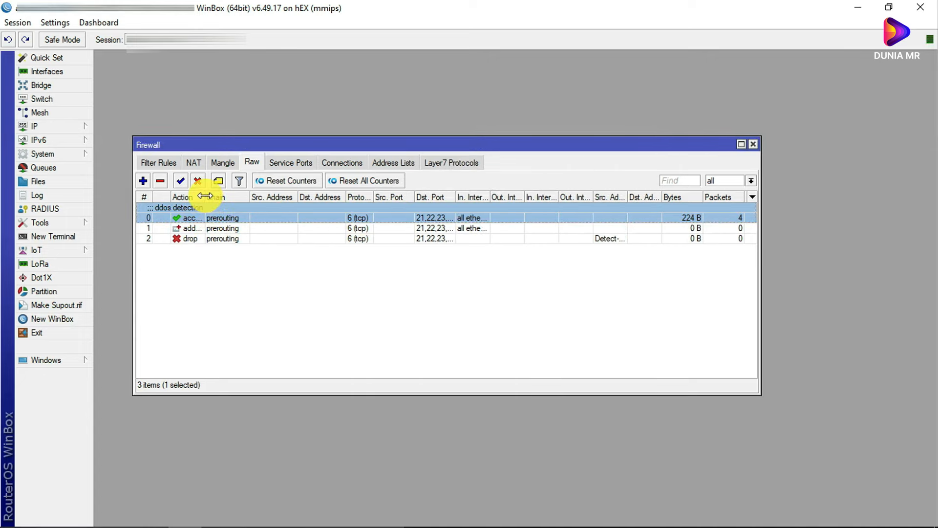
{"action": "left_click_drag", "start_coordinate": [205, 196], "coordinate": [247, 196]}
Set the limit rate of the accept raw rule to 9000 per second and save the rule
{"action": "double_click", "coordinate": [271, 216]}
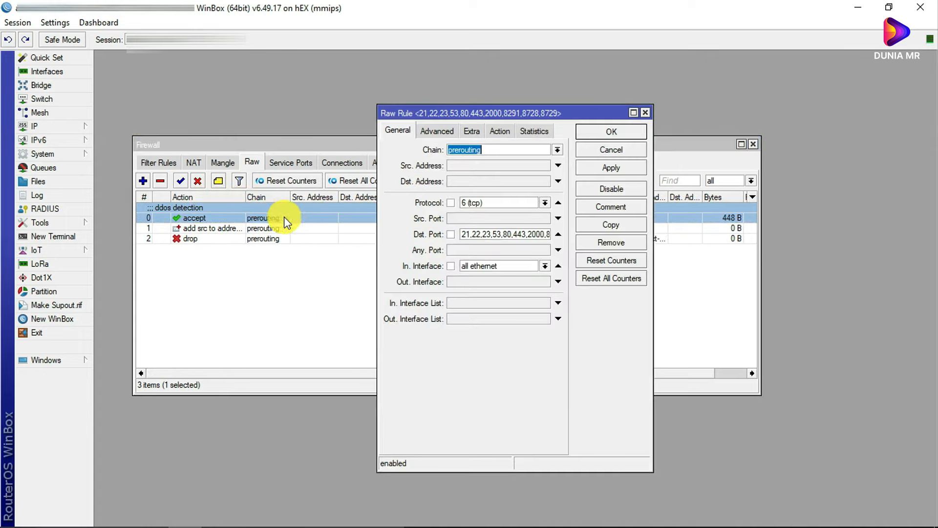
{"action": "left_click", "coordinate": [472, 130]}
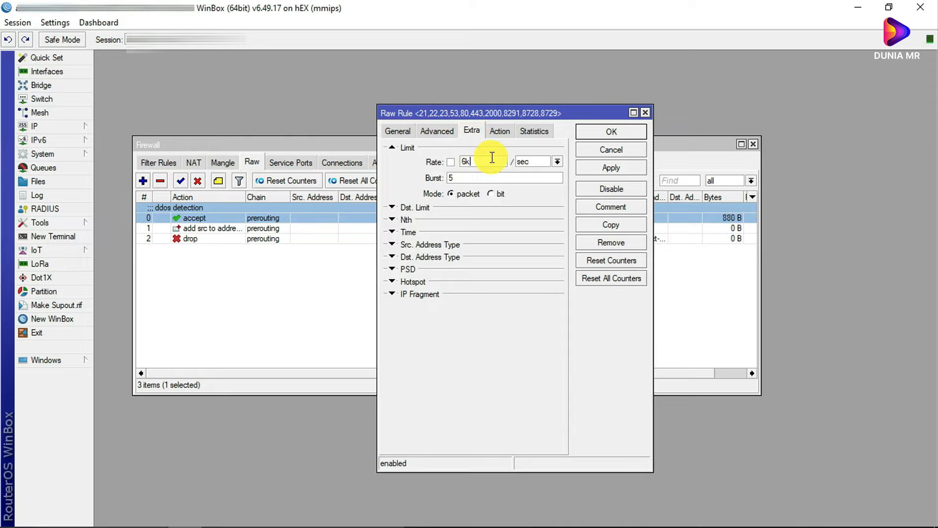
{"action": "double_click", "coordinate": [489, 161]}
{"action": "type", "text": "9000"}
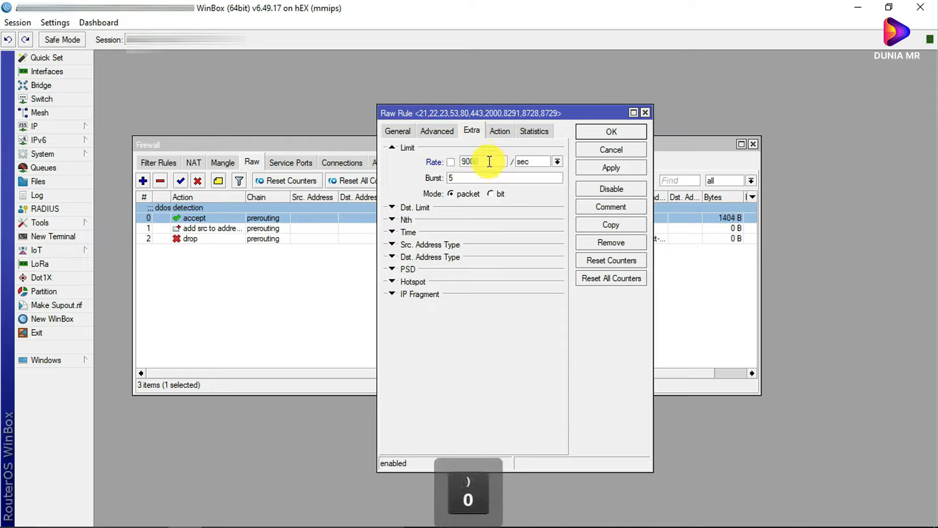
{"action": "left_click", "coordinate": [608, 164]}
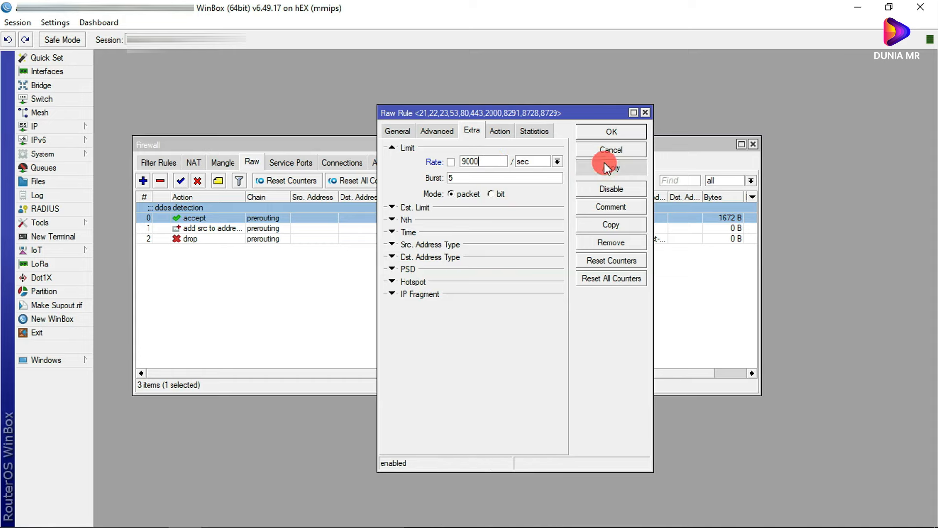
{"action": "left_click", "coordinate": [610, 131]}
Check the firewall connections and address lists, and close the Firewall window and this router session
{"action": "left_click", "coordinate": [344, 162]}
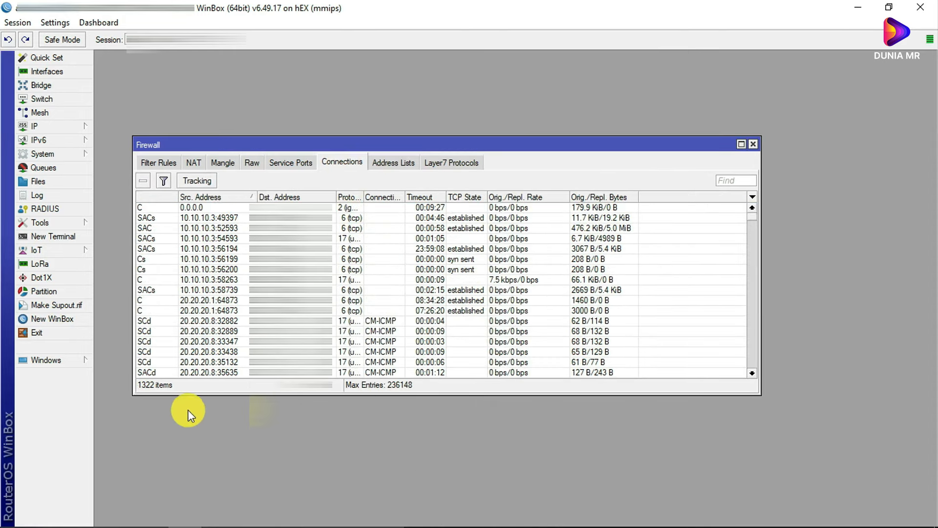
{"action": "left_click_drag", "start_coordinate": [389, 395], "coordinate": [389, 462]}
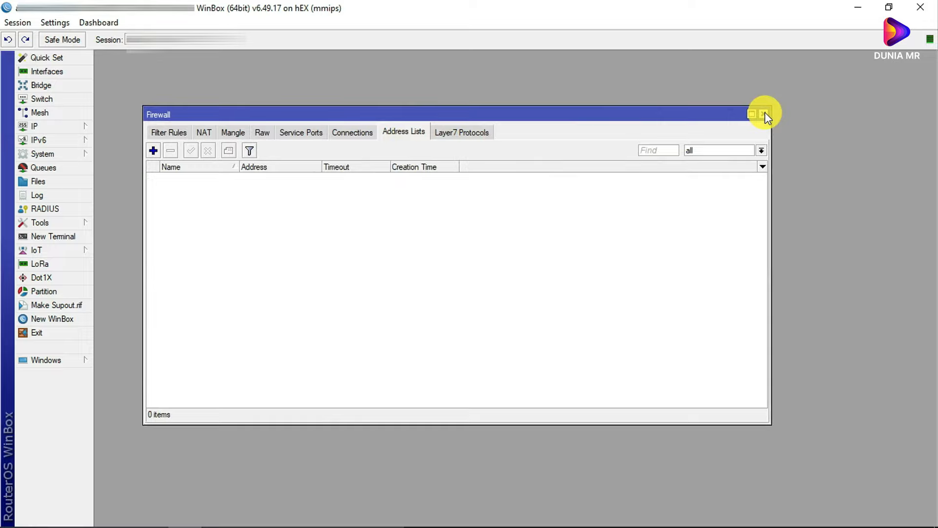
{"action": "left_click", "coordinate": [764, 115]}
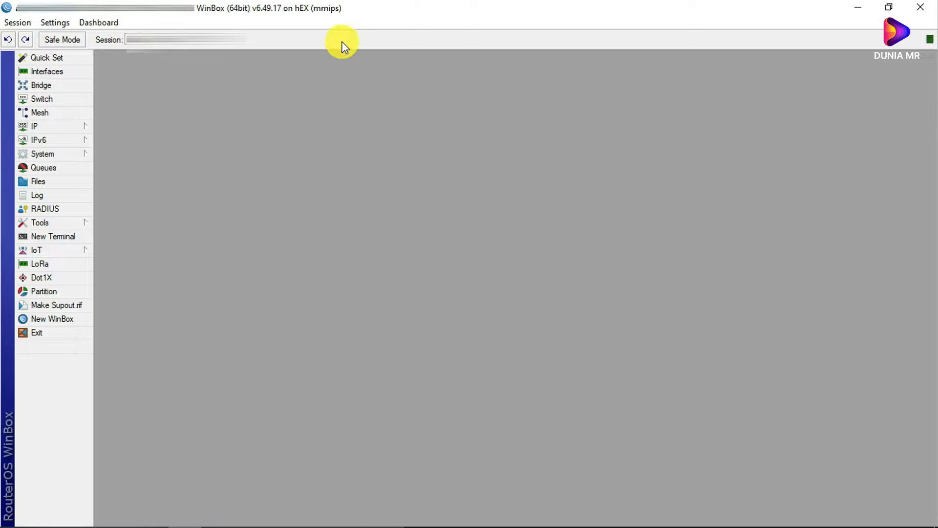
{"action": "left_click", "coordinate": [933, 12]}
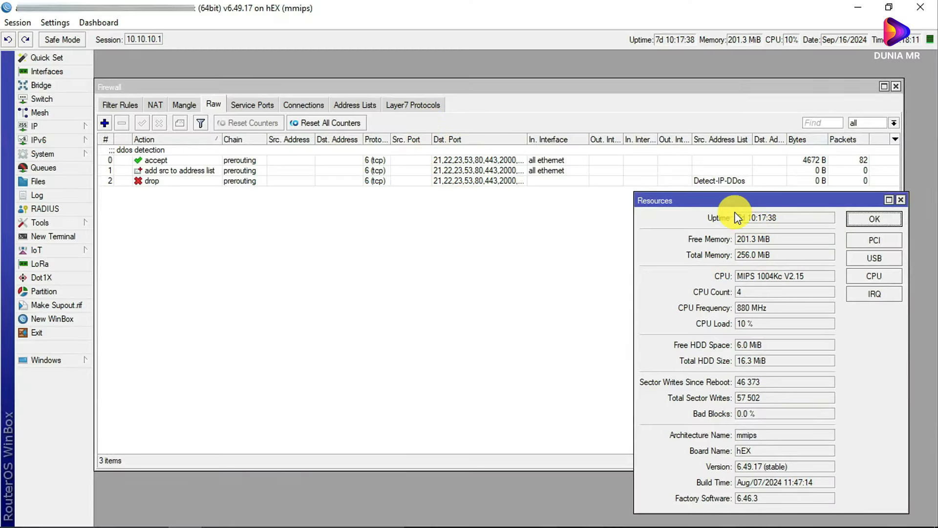
Move the Resources window up, bring the Firewall raw rules to the front and close the window behind them
{"action": "left_click_drag", "start_coordinate": [731, 196], "coordinate": [724, 152]}
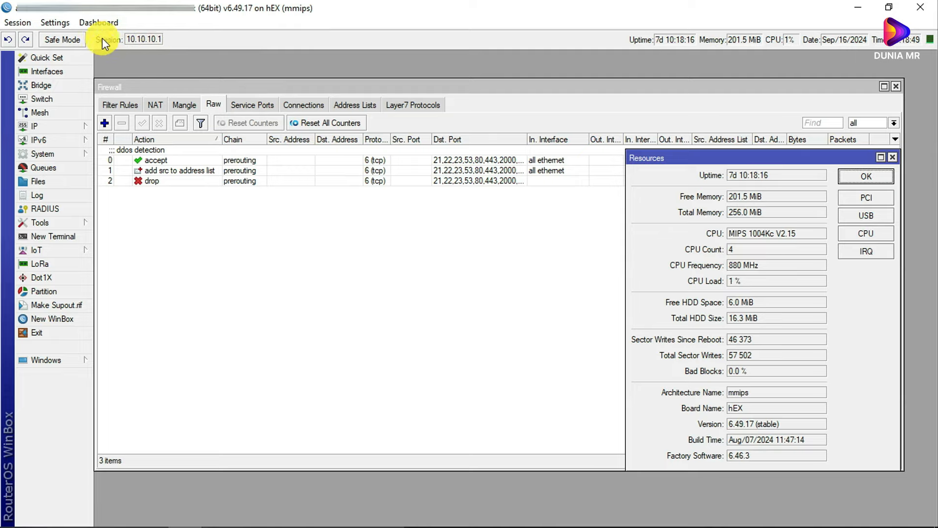
{"action": "left_click", "coordinate": [507, 278]}
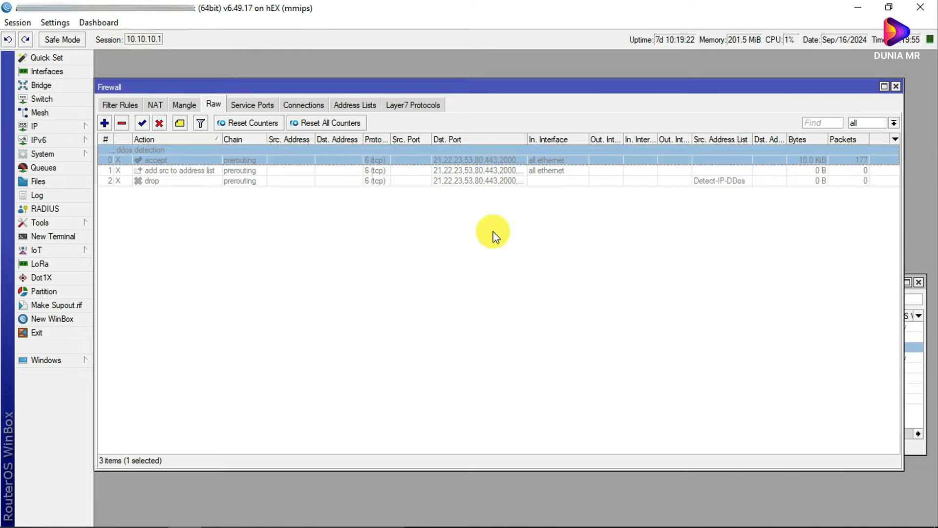
{"action": "left_click", "coordinate": [919, 282]}
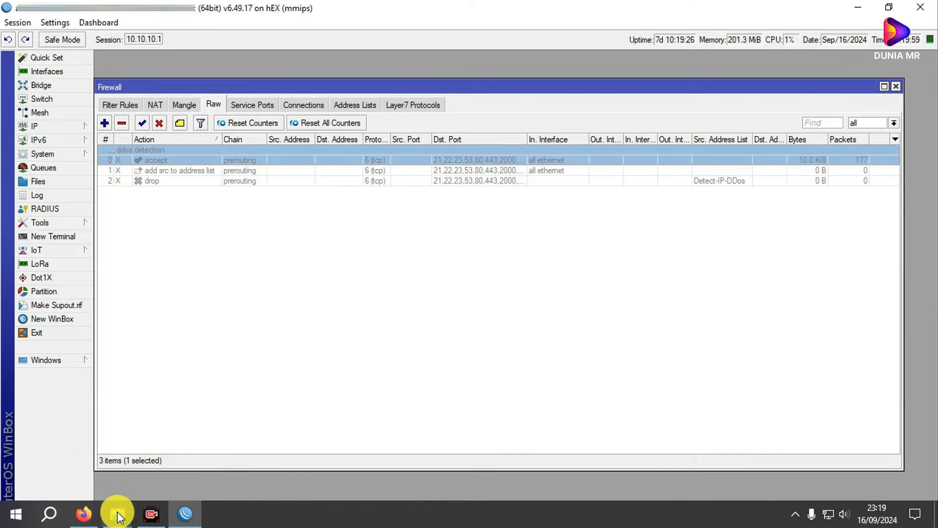
Switch to File Explorer and bring up the Web Stress Tester folder
{"action": "left_click", "coordinate": [118, 512]}
{"action": "left_click", "coordinate": [172, 480]}
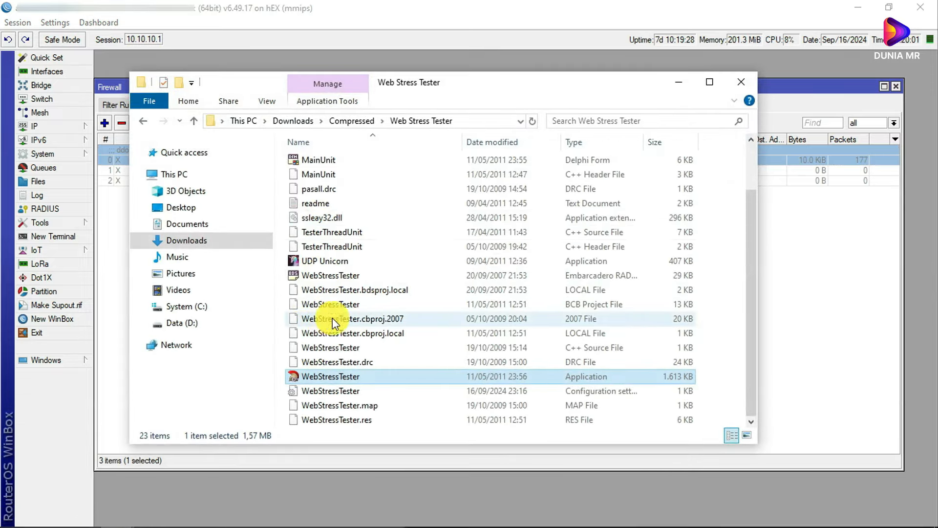